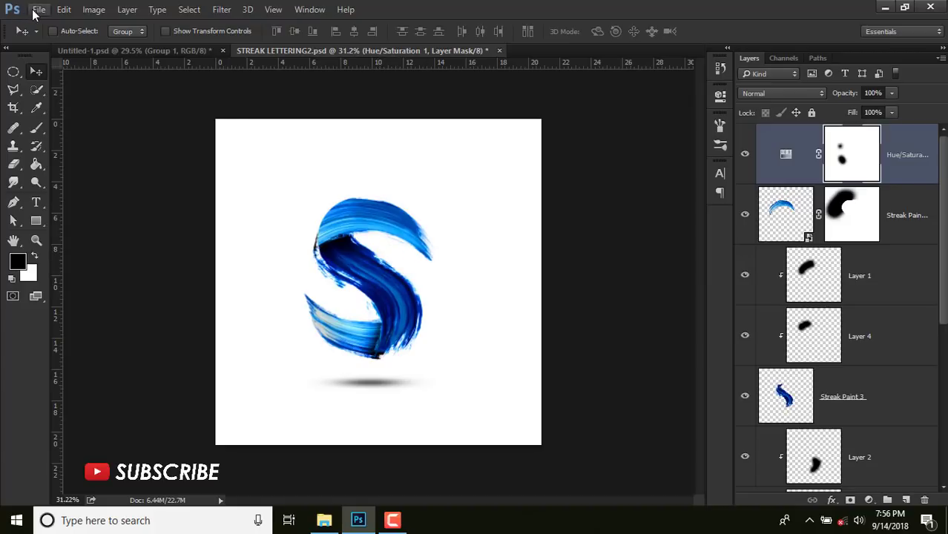
Create a new 1500 x 1500 pixel document at 72 pixels/inch in RGB with a white background.
left_click(33, 10)
left_click(104, 22)
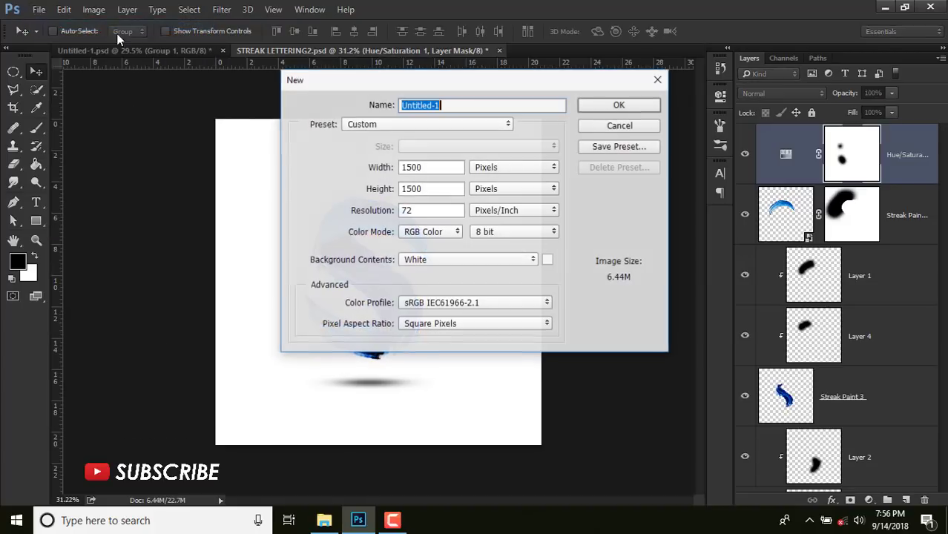
double_click(419, 167)
double_click(399, 189)
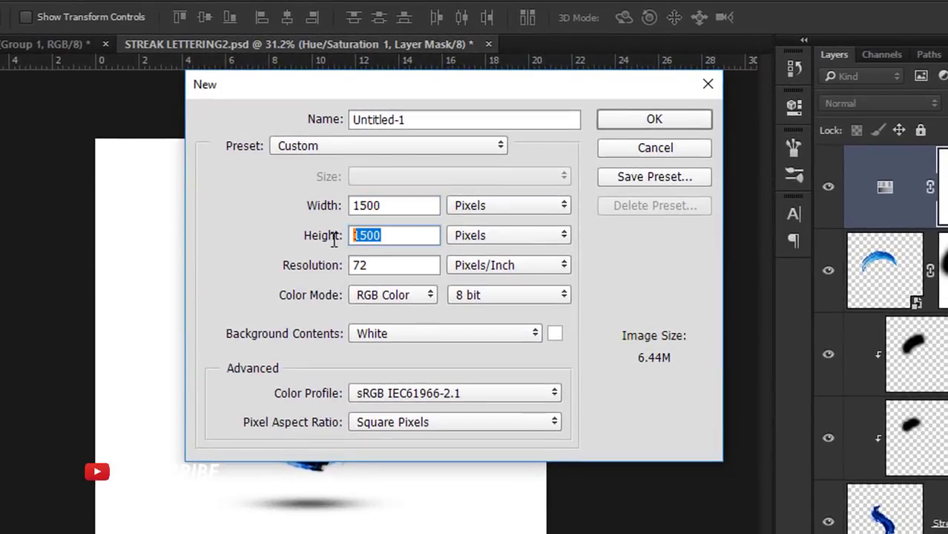
left_click(622, 119)
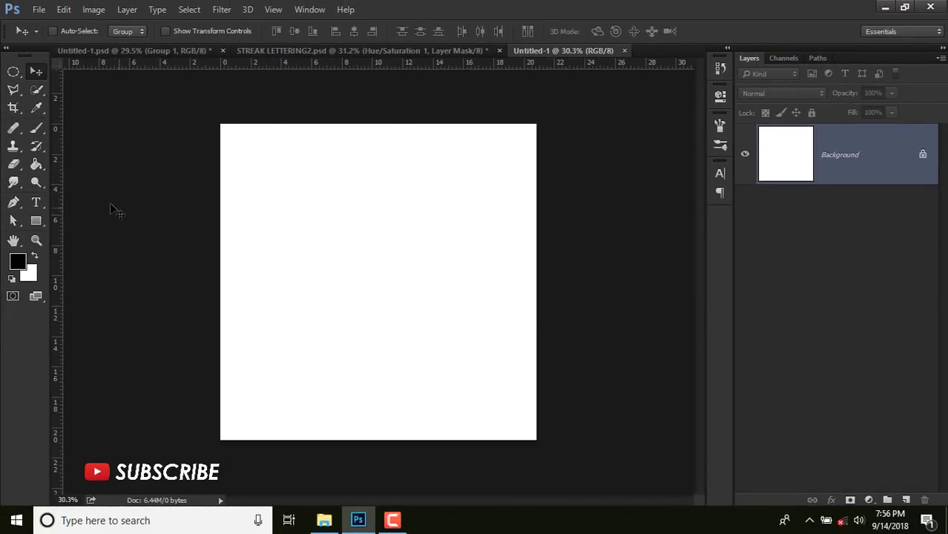
Add the letter "s" near the canvas centre in black Century Gothic Bold at 72 pt.
left_click(34, 203)
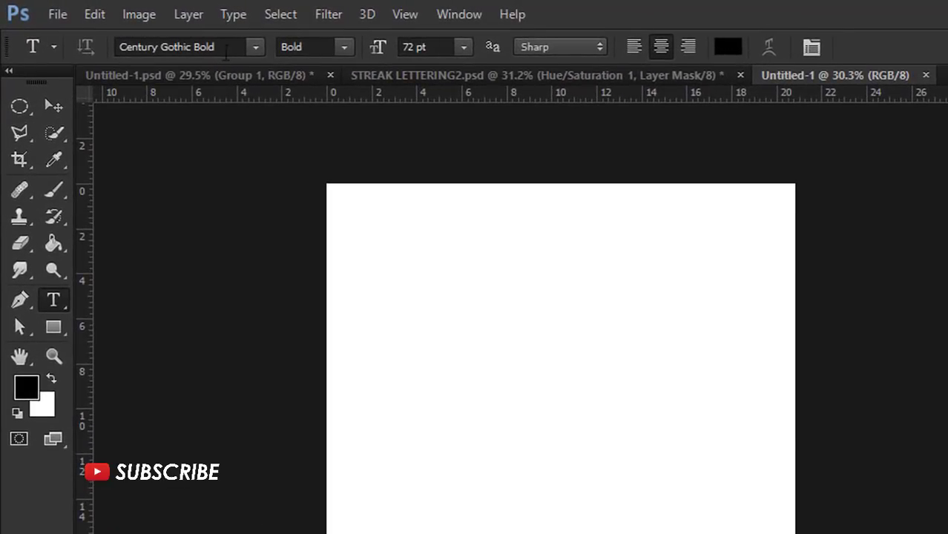
left_click(461, 50)
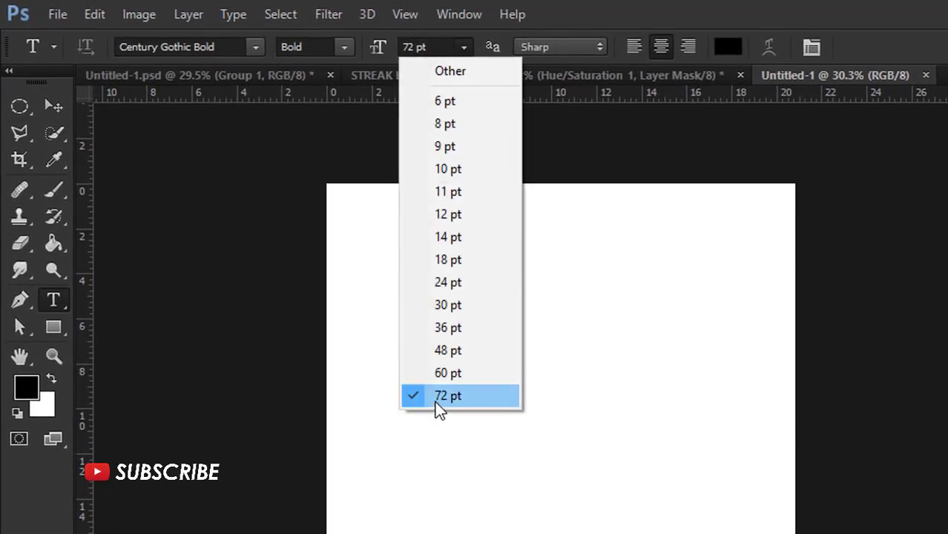
left_click(437, 397)
left_click(718, 48)
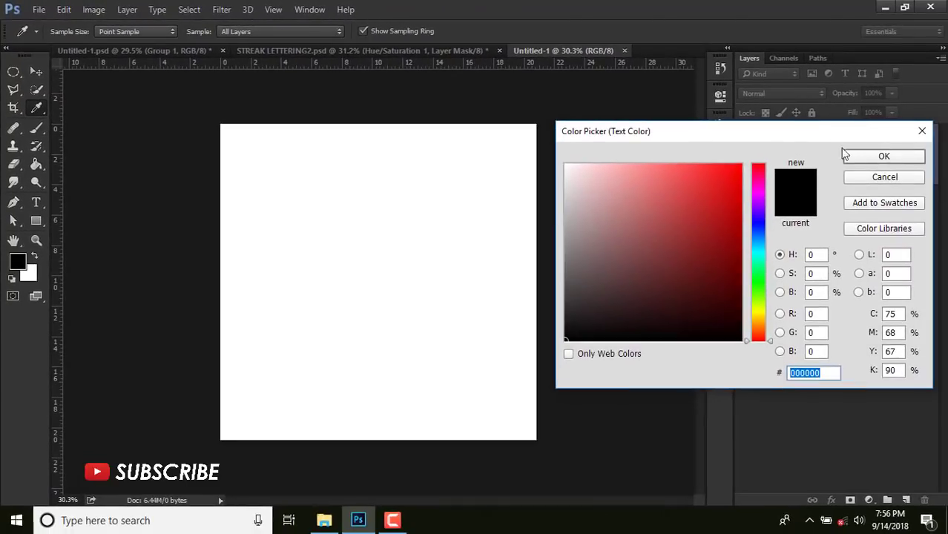
left_click(867, 155)
left_click(352, 284)
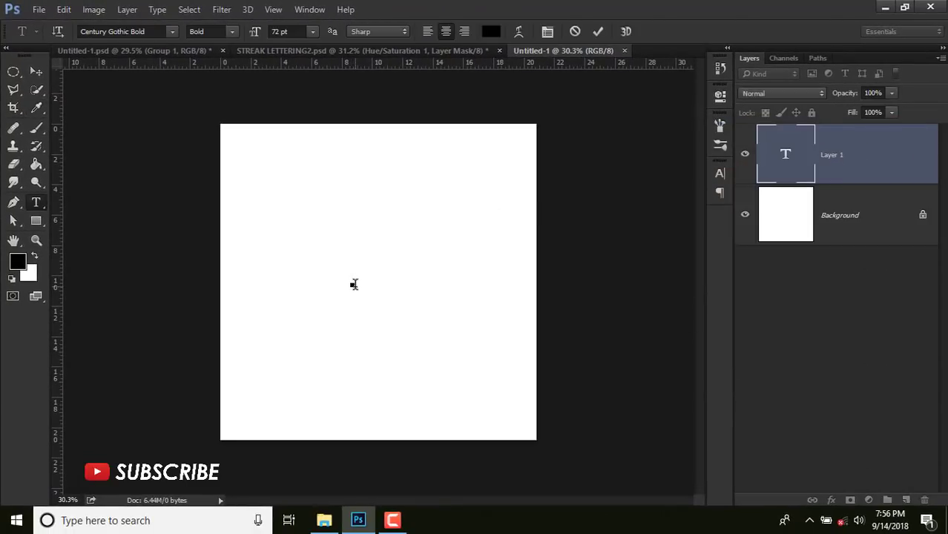
left_click(36, 70)
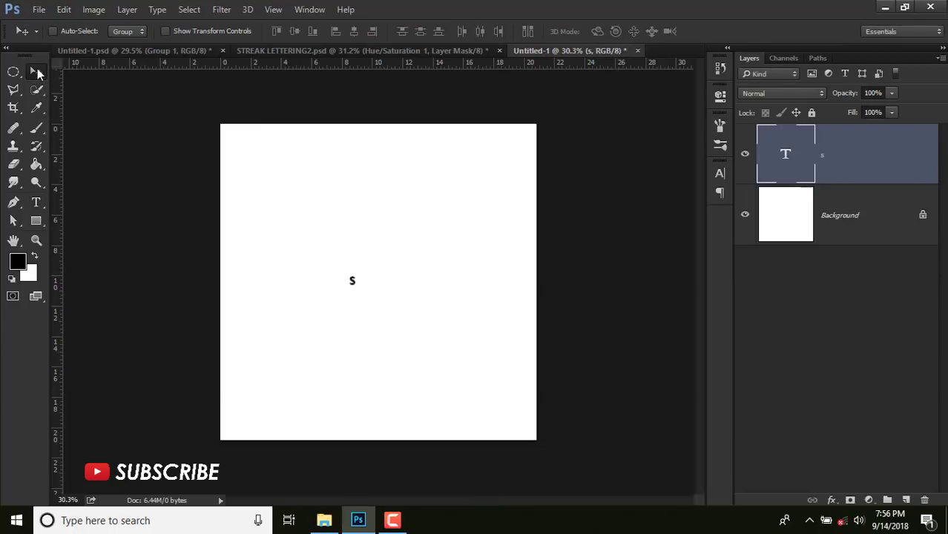
Enlarge the letter s with Free Transform until it spans over half the canvas height.
key("ctrl+t")
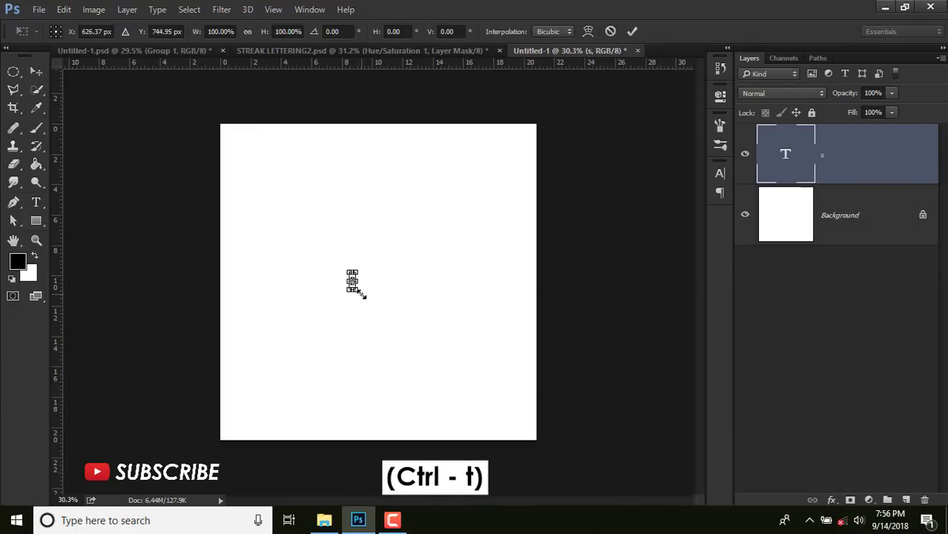
left_click_drag(364, 298, 434, 387)
key("Return")
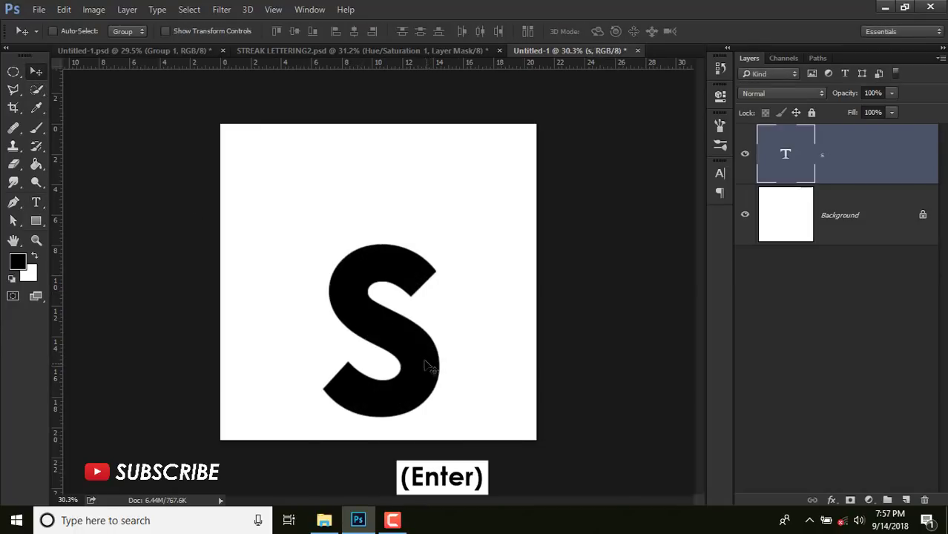
Centre the letter s horizontally and vertically on the canvas, then clear the selection.
key("ctrl+a")
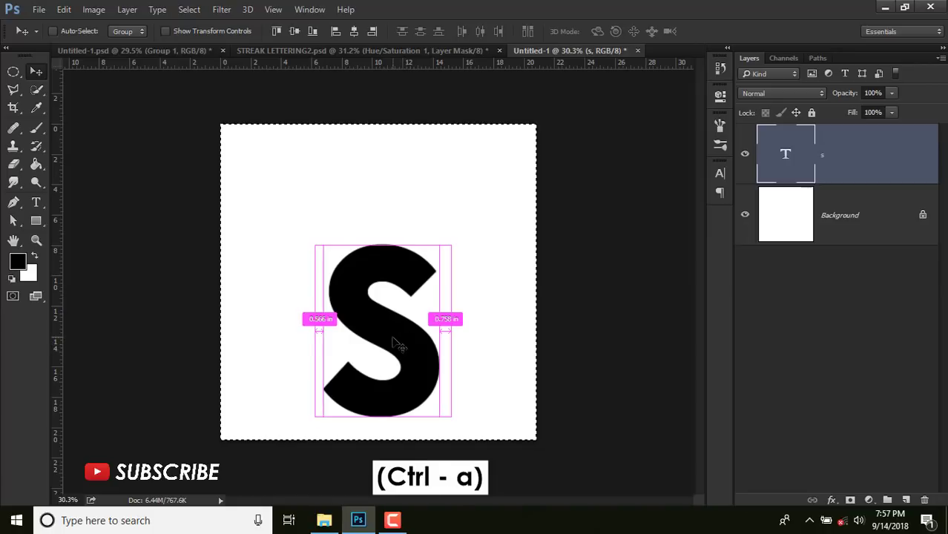
left_click(355, 29)
left_click(293, 29)
key("ctrl+d")
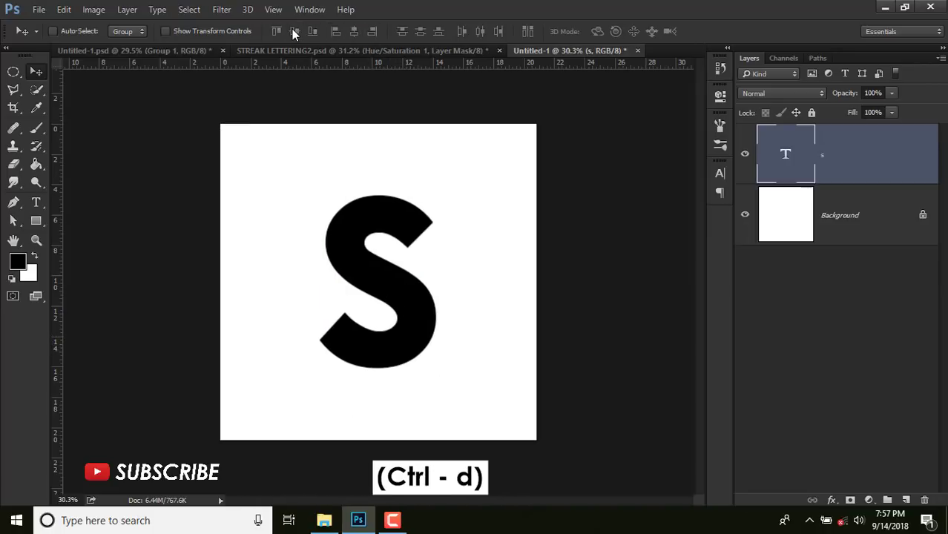
scroll(318, 211, "down", 2)
scroll(308, 215, "up", 1)
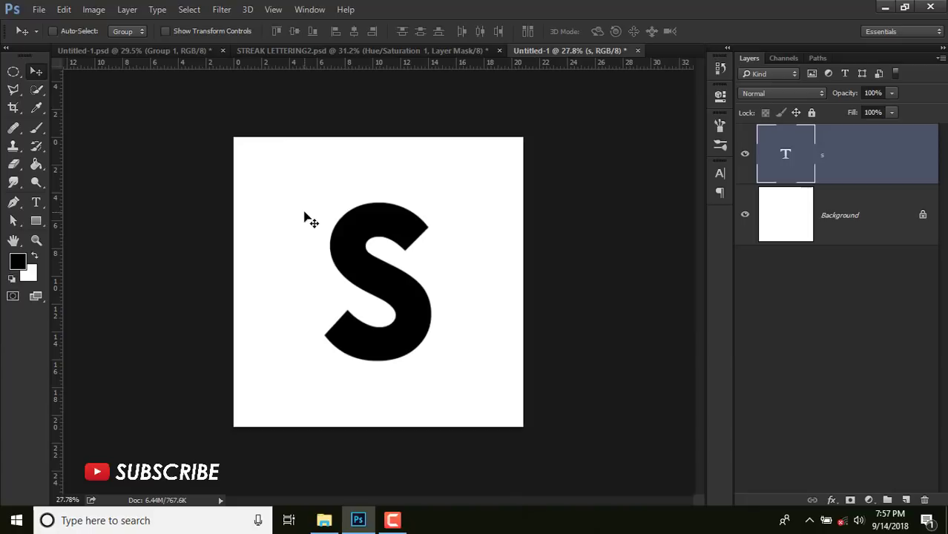
Switch to File Explorer and extract the "6 PNG Streak Paint - freeject.net" archive into its own folder.
left_click(324, 521)
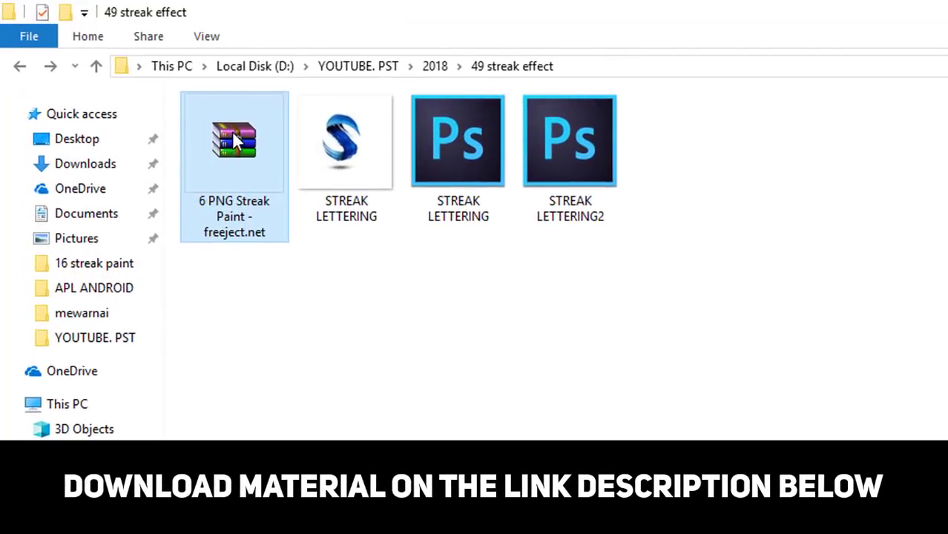
right_click(236, 143)
left_click(365, 238)
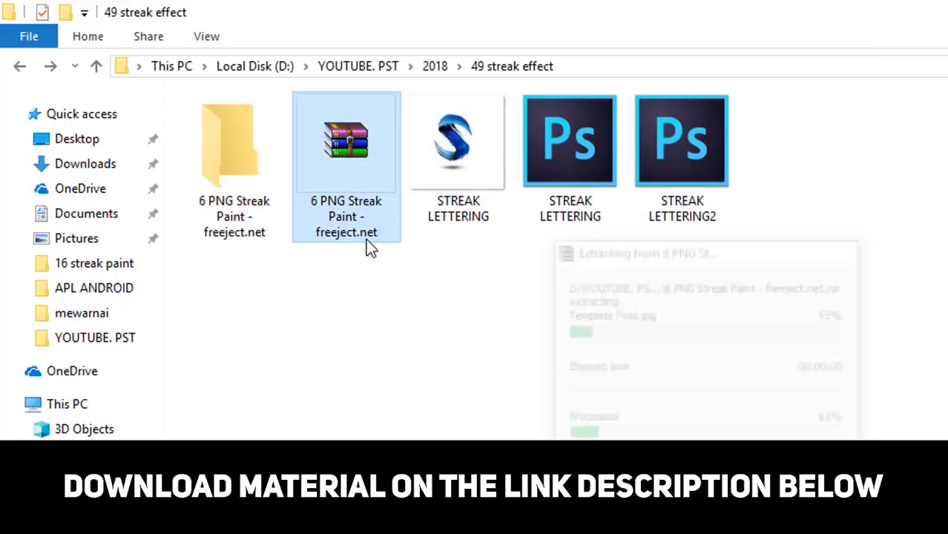
Open the extracted streak paint folder and place the Streak Paint 5 image into the Photoshop document.
left_click(245, 165)
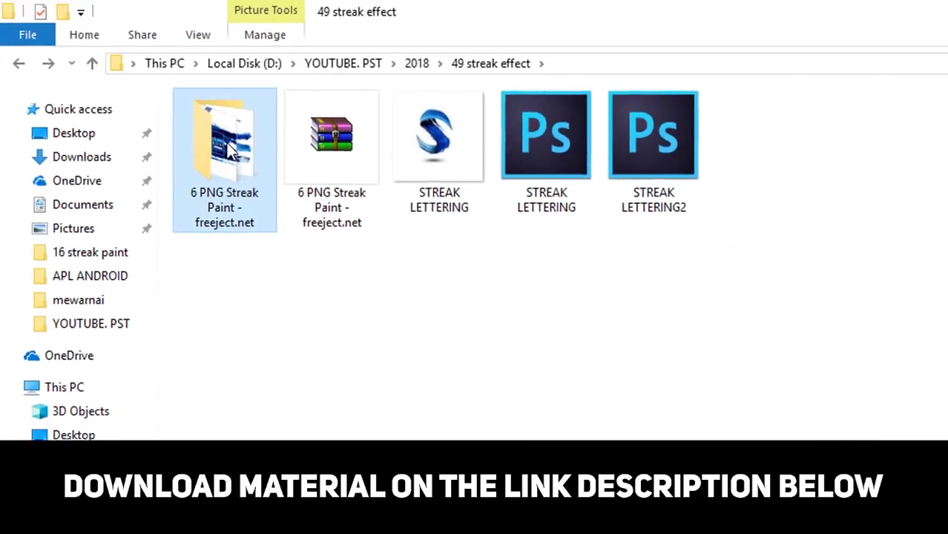
double_click(233, 151)
mouse_move(174, 227)
left_mouse_down()
mouse_move(332, 155)
mouse_move(586, 152)
left_mouse_up()
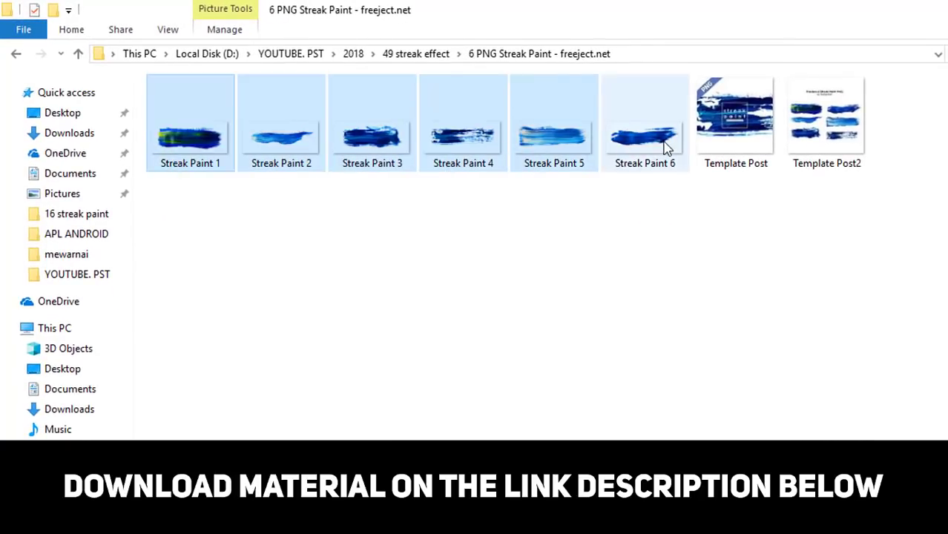
left_click(635, 236)
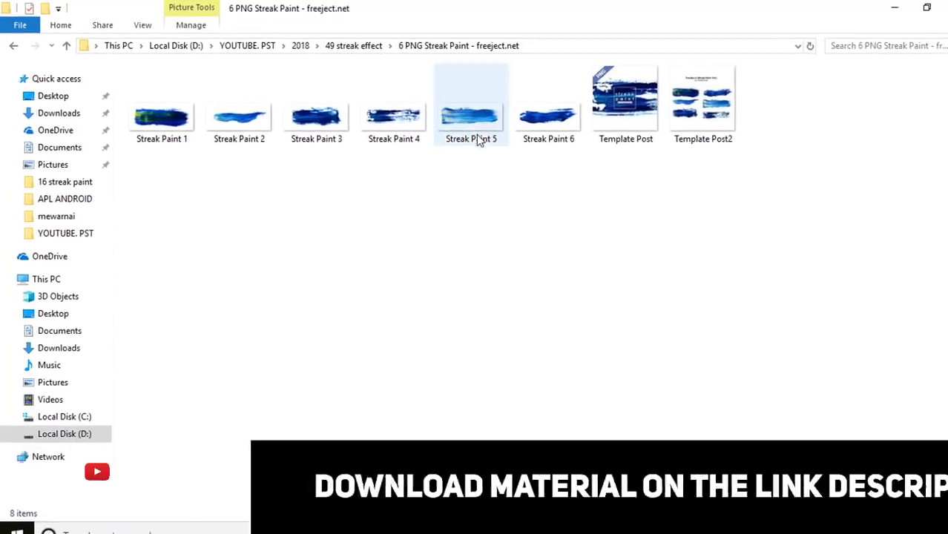
mouse_move(478, 141)
left_mouse_down()
mouse_move(393, 393)
mouse_move(368, 528)
mouse_move(358, 512)
mouse_move(382, 280)
mouse_move(353, 208)
left_mouse_up()
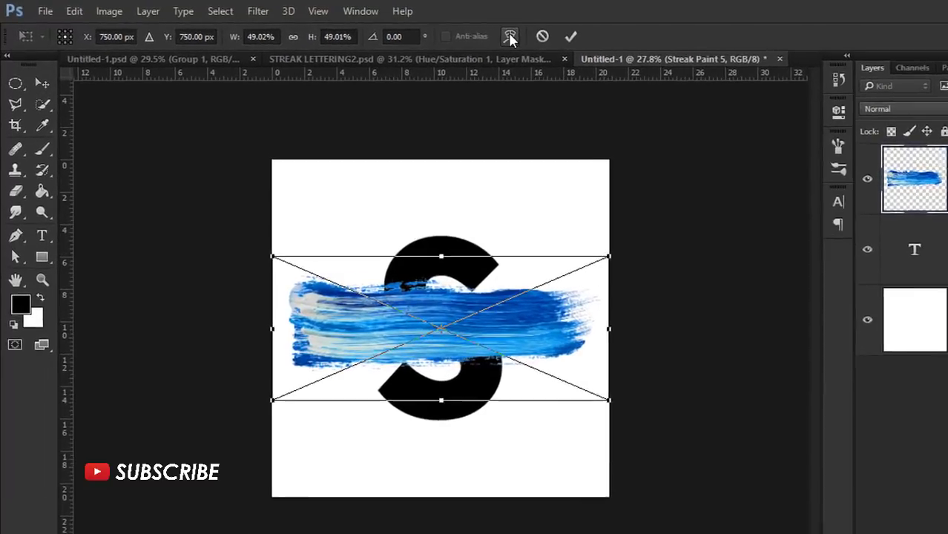
Warp the placed streak with the Arch style and increase its upward bend beyond 50%.
left_click(438, 31)
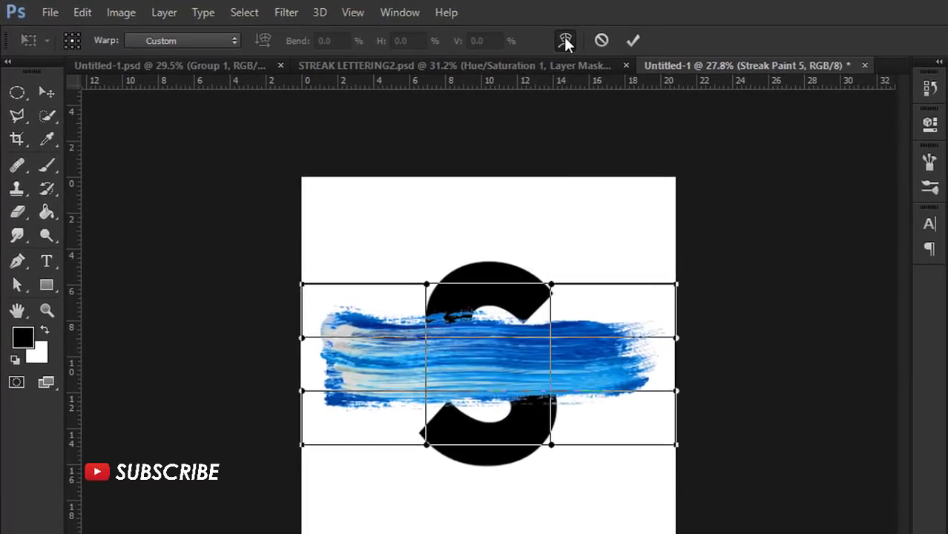
left_click(199, 41)
left_click(155, 177)
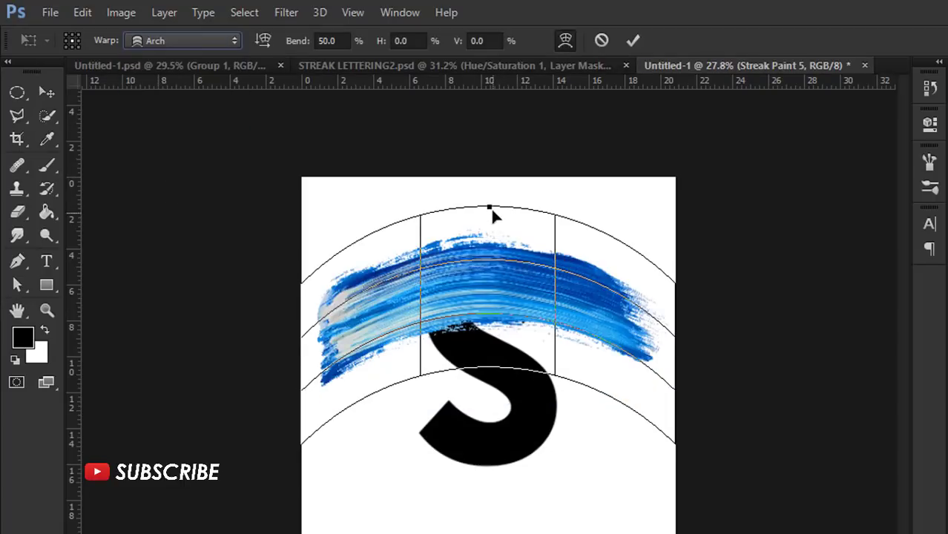
mouse_move(490, 206)
left_mouse_down()
mouse_move(489, 121)
mouse_move(489, 142)
left_mouse_up()
key("Return")
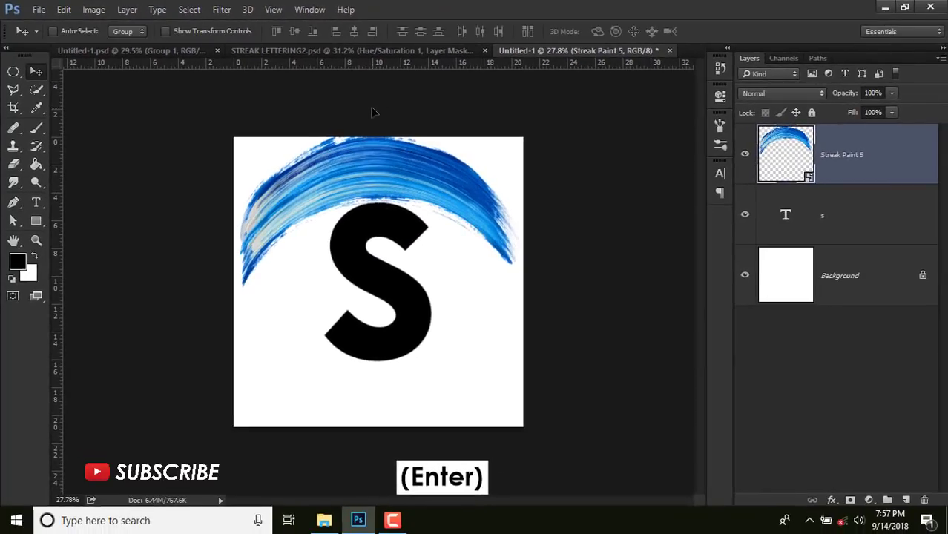
Scale the arched streak to about 27.75% width and 29.24% height over the upper part of the S.
key("ctrl+t")
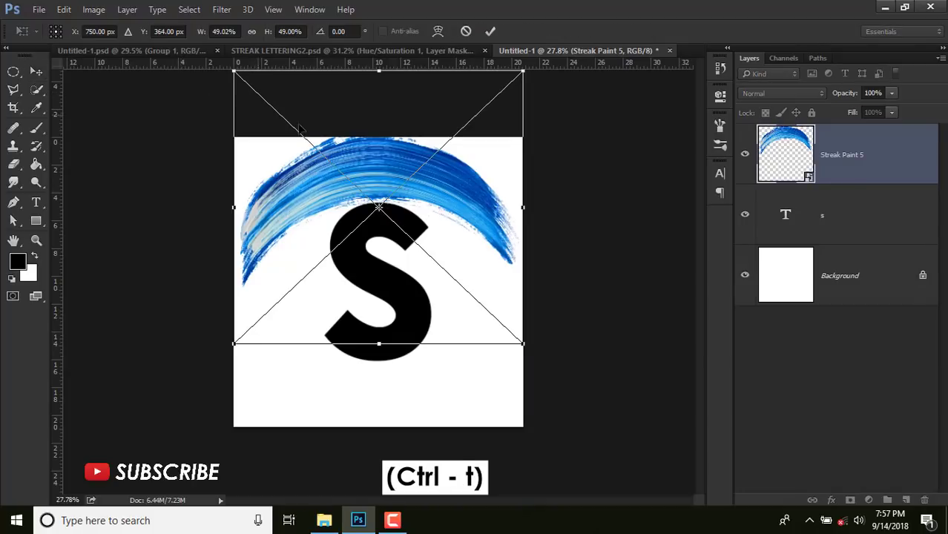
mouse_move(522, 72)
left_mouse_down()
mouse_move(406, 195)
mouse_move(411, 204)
left_mouse_up()
scroll(368, 243, "up", 2)
mouse_move(373, 250)
left_mouse_down()
mouse_move(454, 214)
mouse_move(420, 212)
left_mouse_up()
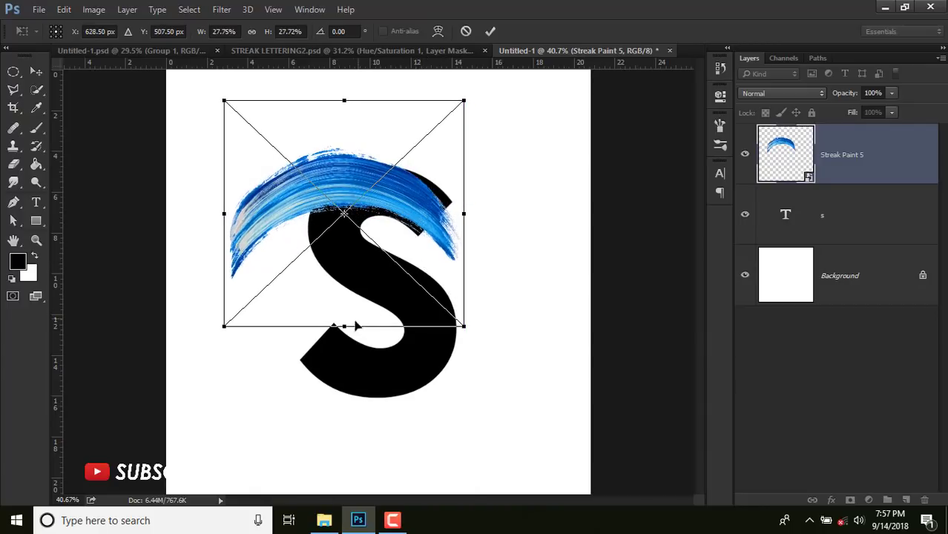
left_click_drag(345, 324, 344, 337)
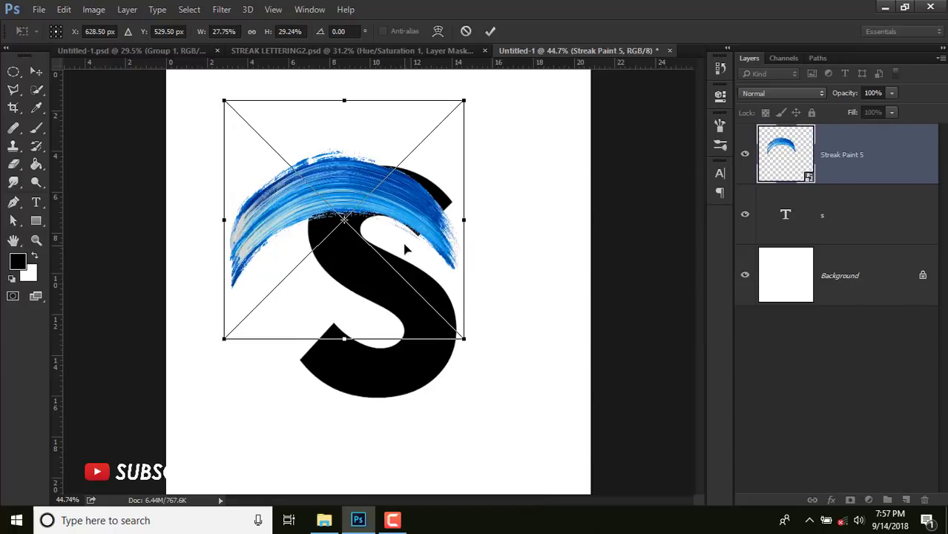
Position the arched streak along the S's top curve at about X 655.5 px, Y 533.5 px and apply the transform.
scroll(408, 241, "up", 2)
left_click_drag(433, 195, 441, 194)
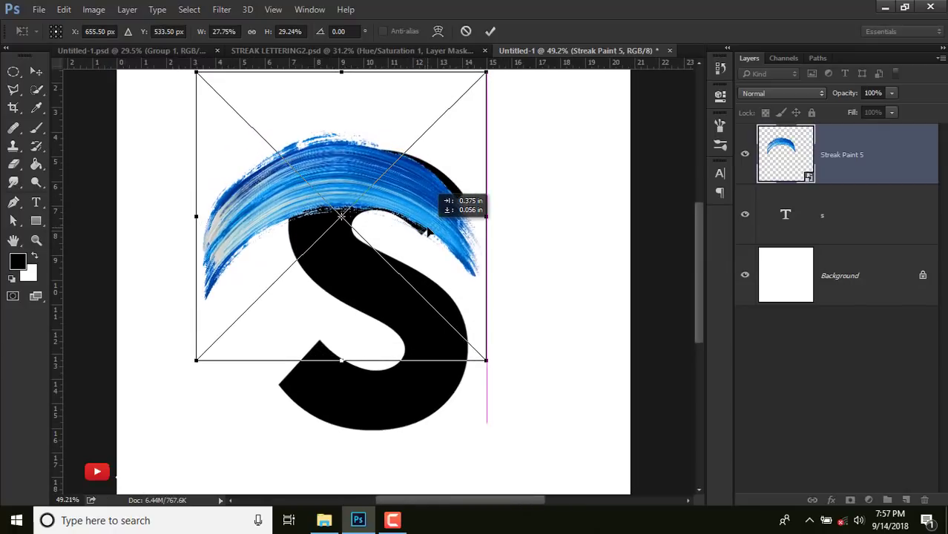
left_click_drag(428, 233, 428, 233)
key("Return")
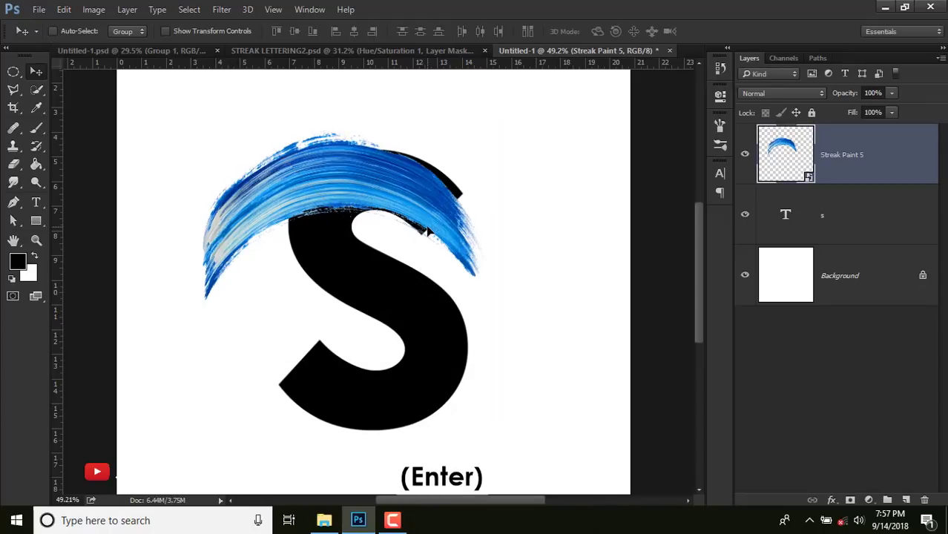
Duplicate the Streak Paint 5 layer with the original hidden, and give the copy a layer mask.
key("ctrl+j")
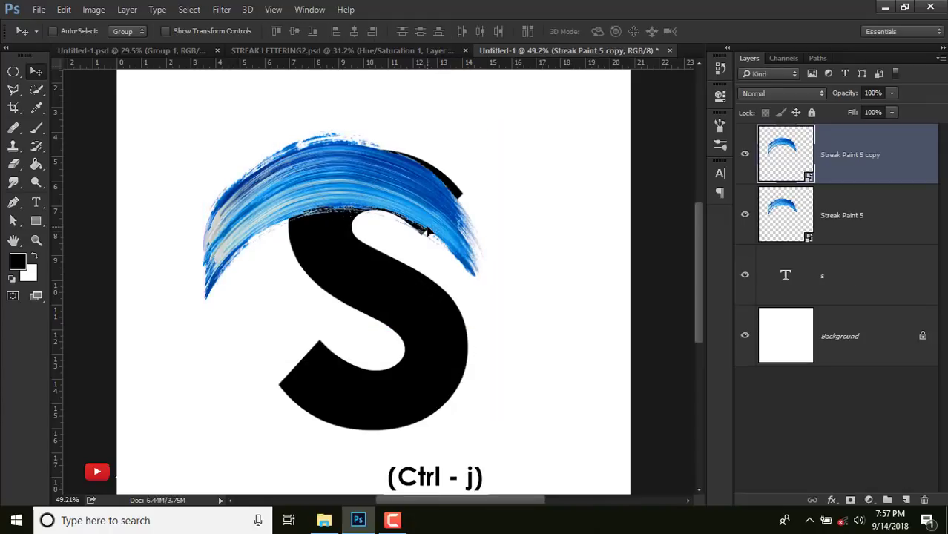
left_click(746, 216)
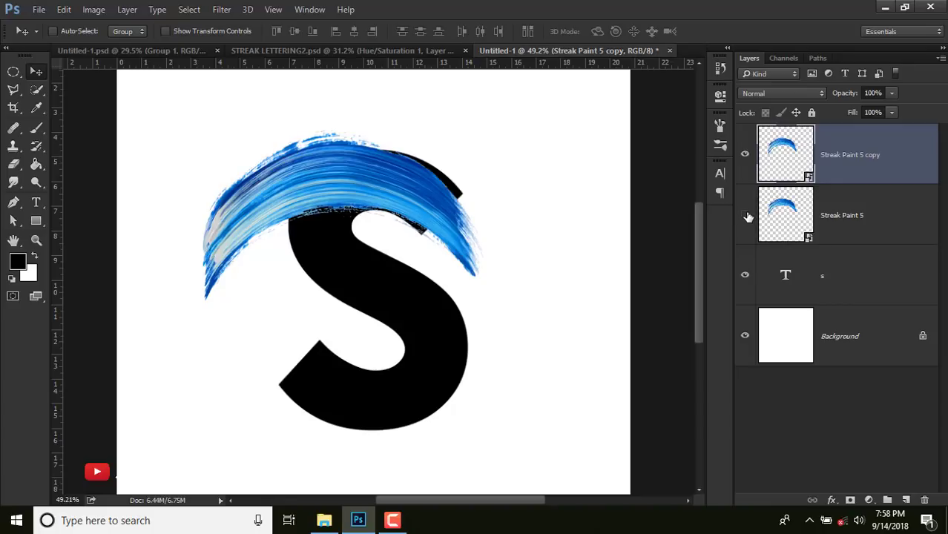
left_click(851, 501)
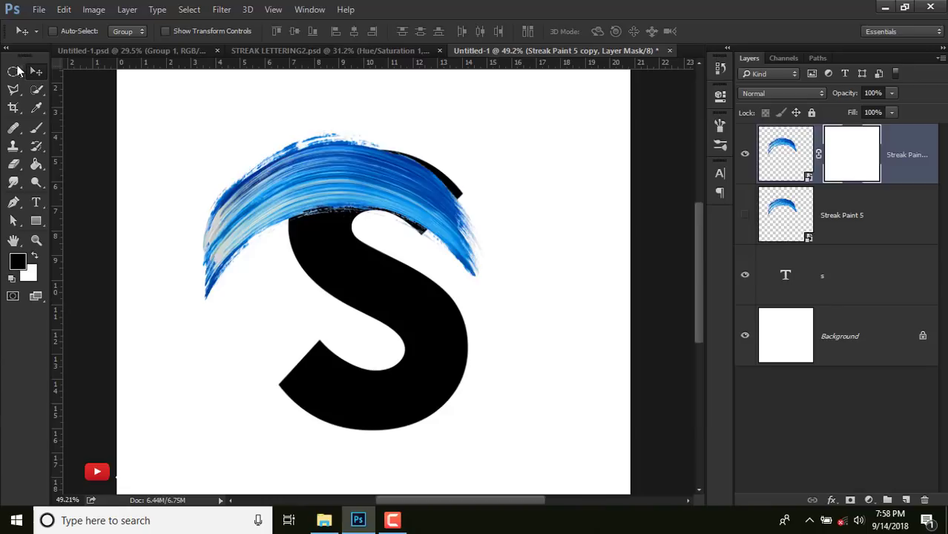
Draw a circular selection following the outer edge of the S's upper bowl and invert it.
left_click(17, 71)
left_click_drag(494, 340, 334, 170)
left_click_drag(422, 247, 377, 227)
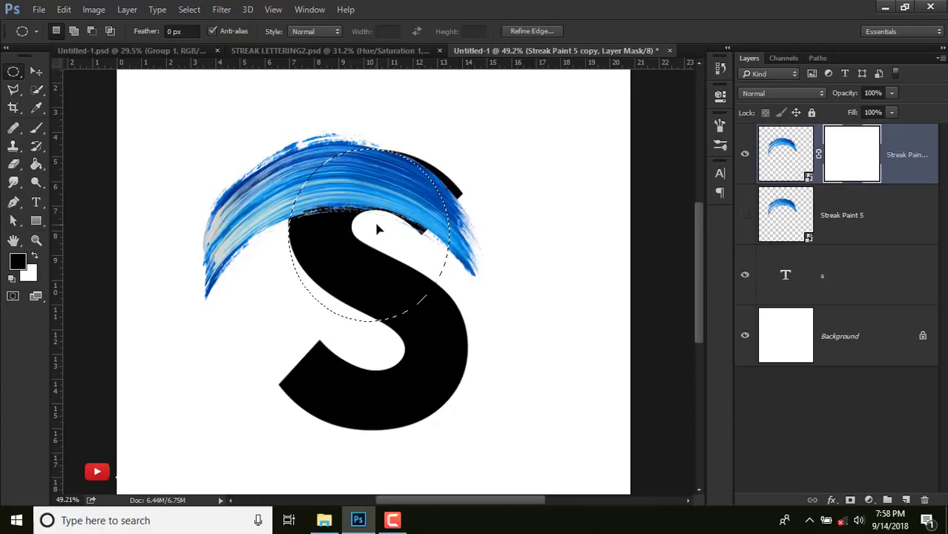
scroll(345, 202, "down", 1)
scroll(345, 202, "down", 1)
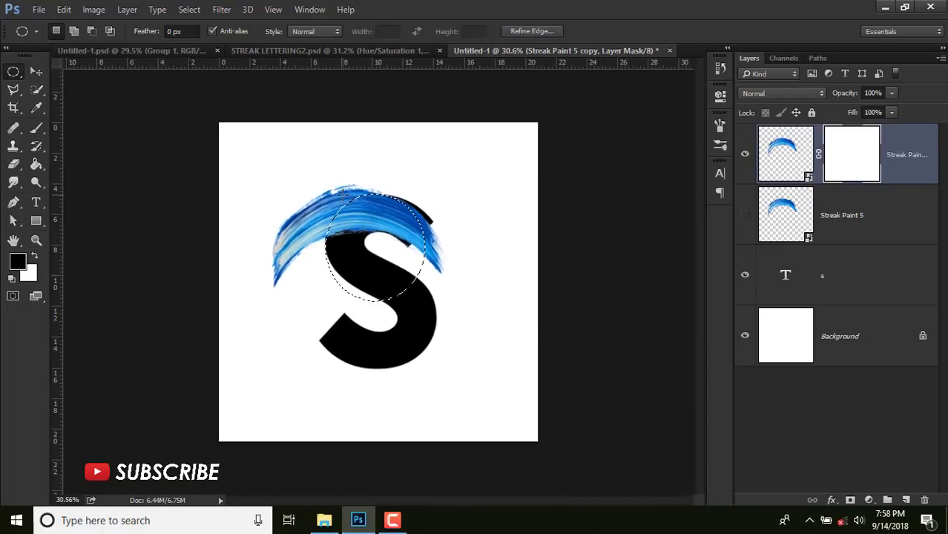
key("ctrl+shift+i")
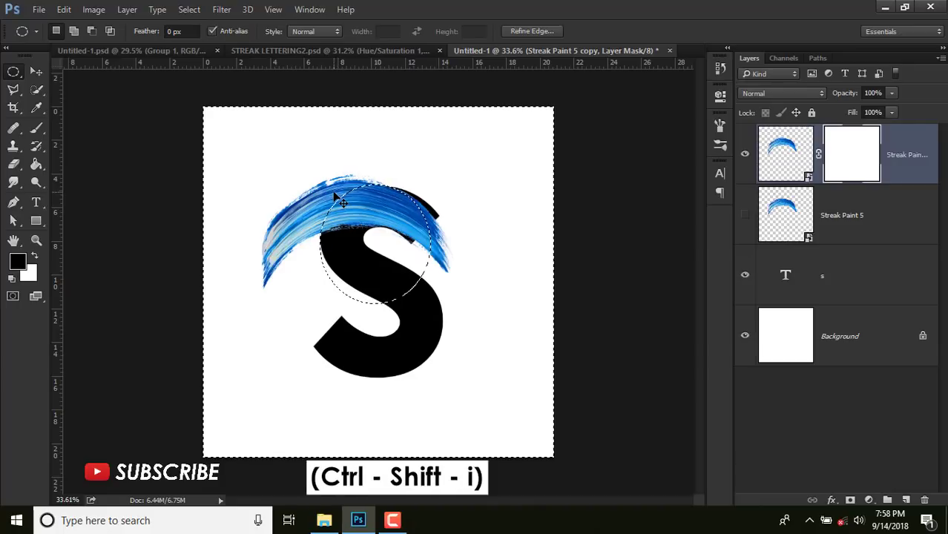
Paint black on the copy's layer mask to hide the streak outside the S's upper-left bowl, then clear the selection.
left_click(36, 127)
left_click(18, 259)
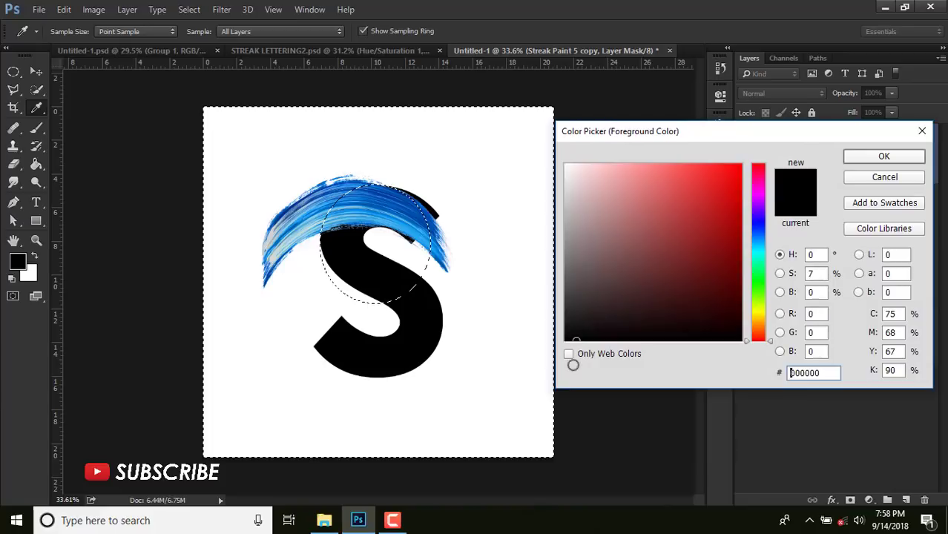
left_click(884, 156)
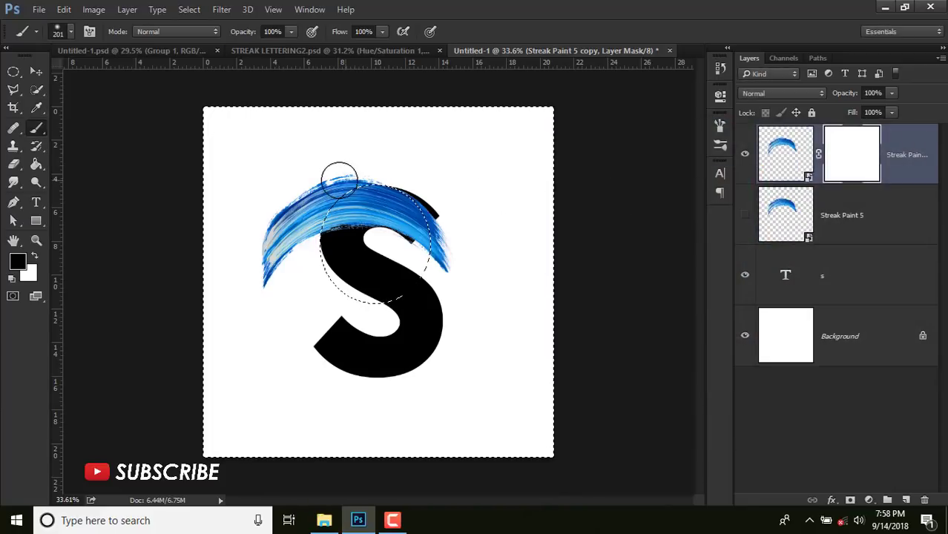
scroll(342, 180, "up", 2)
mouse_move(342, 181)
left_mouse_down()
mouse_move(318, 178)
mouse_move(396, 154)
mouse_move(325, 171)
mouse_move(278, 234)
mouse_move(316, 169)
mouse_move(254, 251)
mouse_move(275, 167)
mouse_move(234, 307)
left_mouse_up()
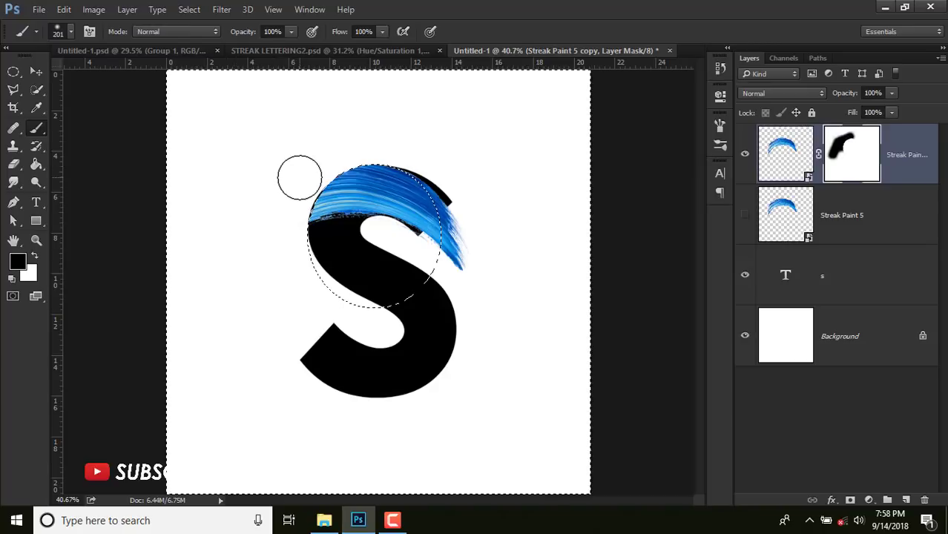
key("ctrl+d")
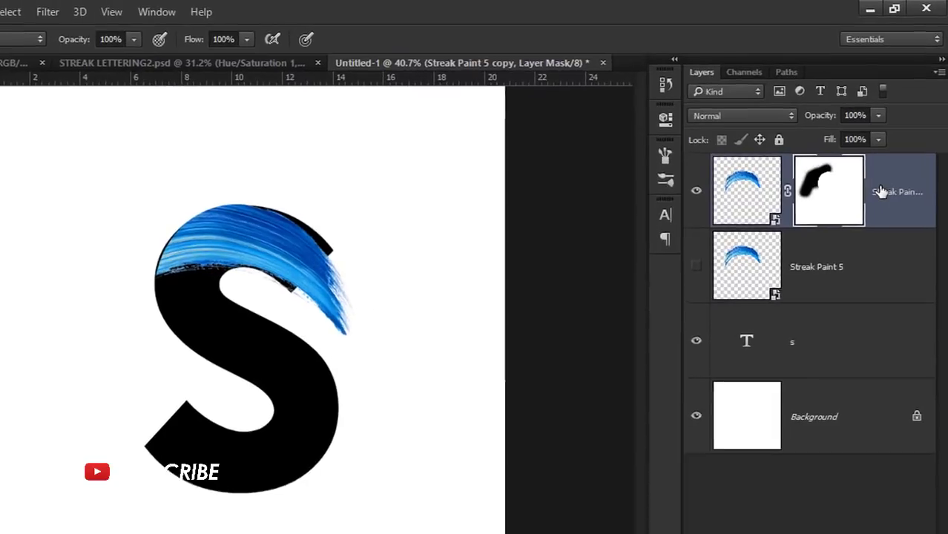
Convert the masked Streak Paint 5 copy layer to a smart object and rasterize it.
left_click(896, 150)
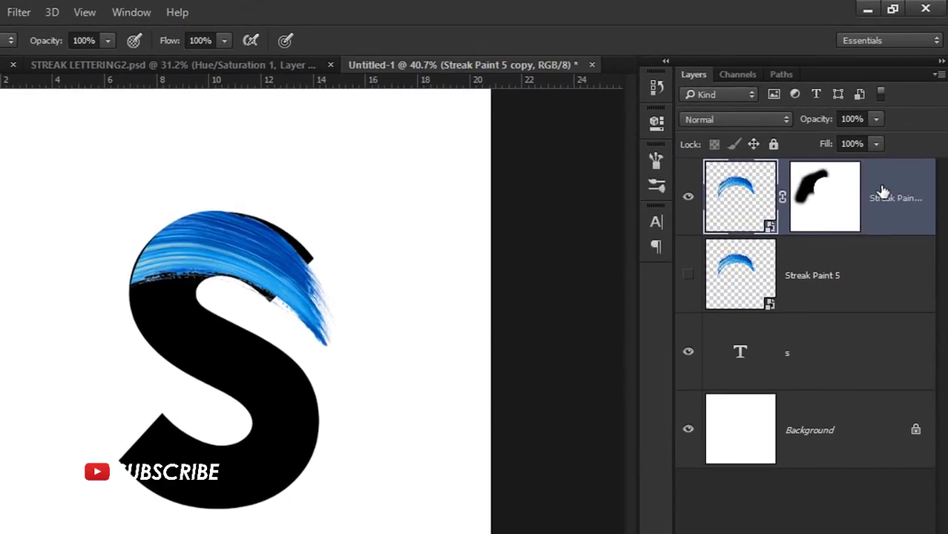
right_click(882, 191)
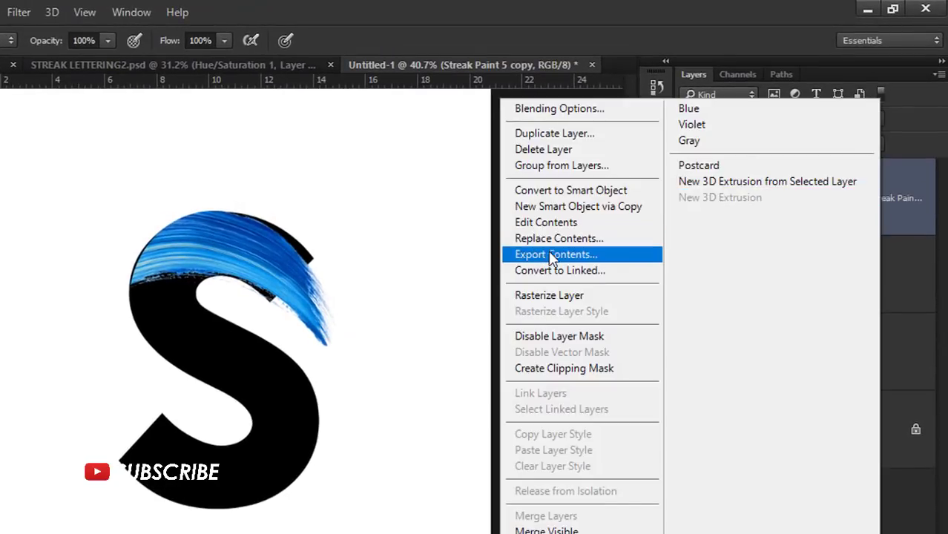
left_click(541, 195)
right_click(829, 215)
left_click(532, 296)
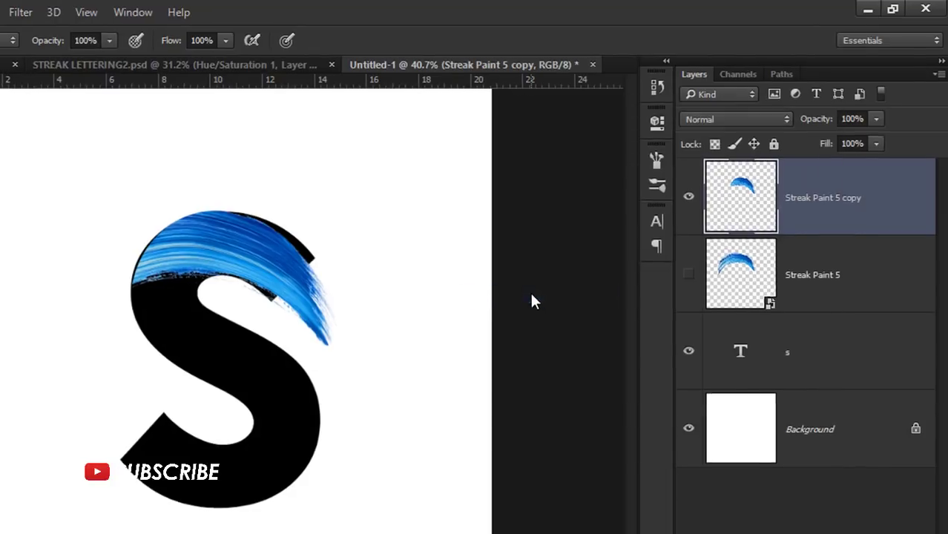
Warp the Streak Paint 5 copy so its right end bends inward along the S's upper terminal, and apply the warp.
scroll(491, 191, "up", 2)
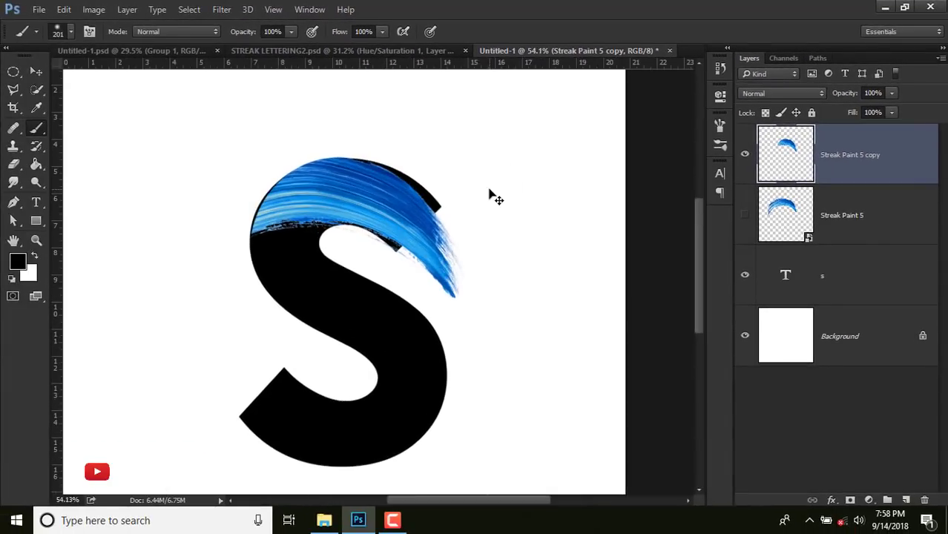
key("ctrl+t")
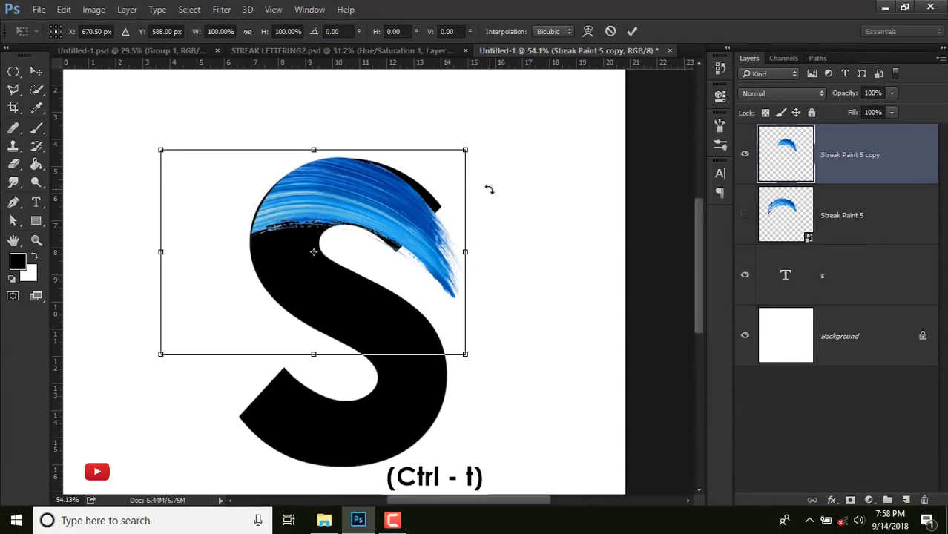
left_click(587, 32)
scroll(449, 237, "up", 2)
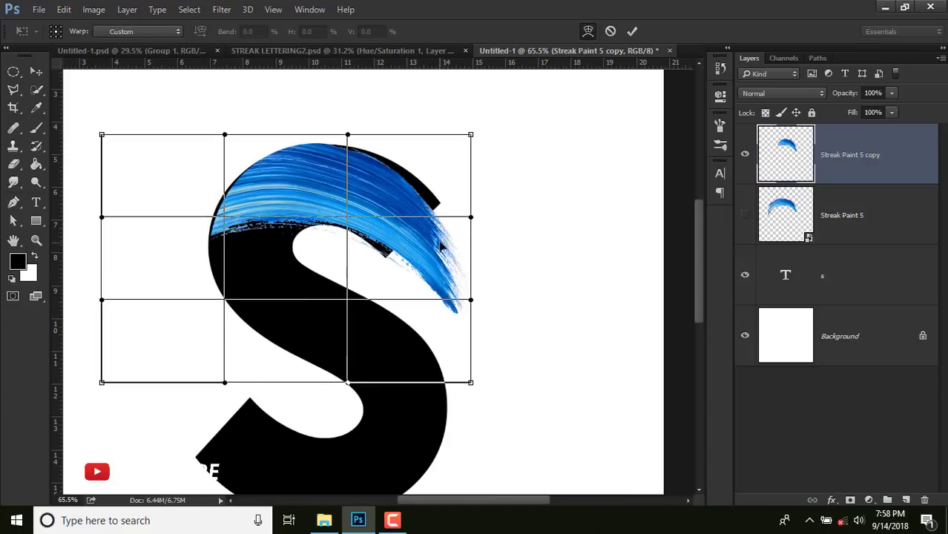
mouse_move(473, 304)
left_mouse_down()
mouse_move(443, 261)
mouse_move(397, 236)
mouse_move(387, 218)
mouse_move(427, 208)
mouse_move(426, 222)
left_mouse_up()
mouse_move(396, 250)
left_mouse_down()
mouse_move(388, 251)
mouse_move(419, 217)
left_mouse_up()
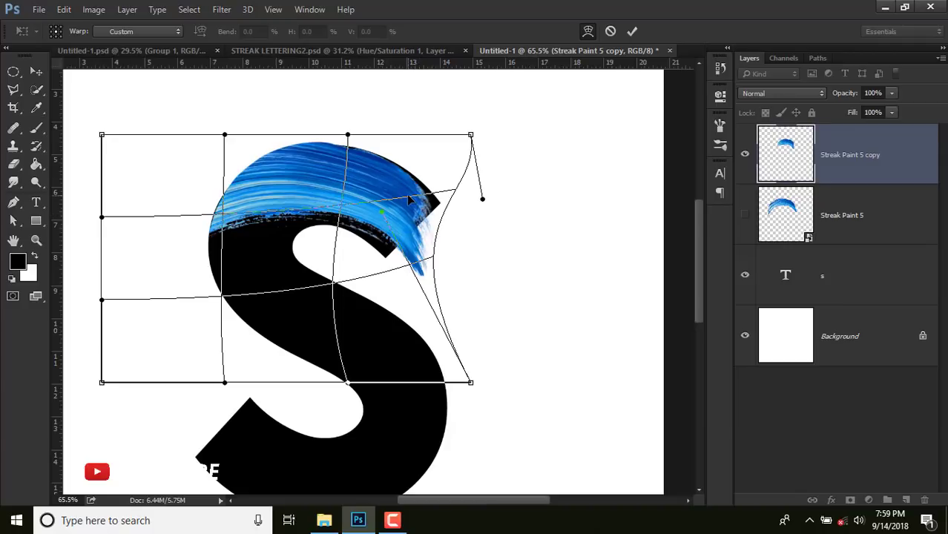
key("Return")
scroll(371, 223, "down", 3)
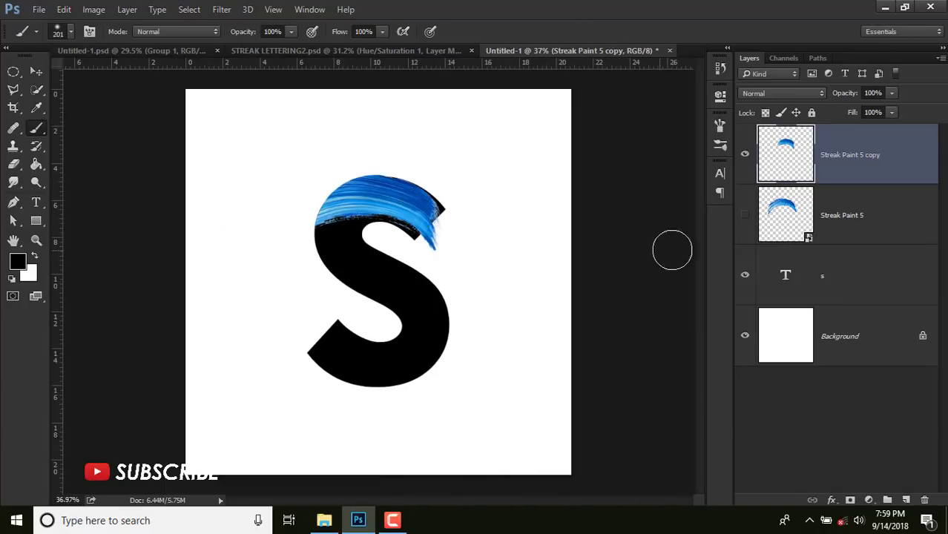
Show the original Streak Paint 5 layer and move its arched streak down over the lower half of the S.
left_click(745, 216)
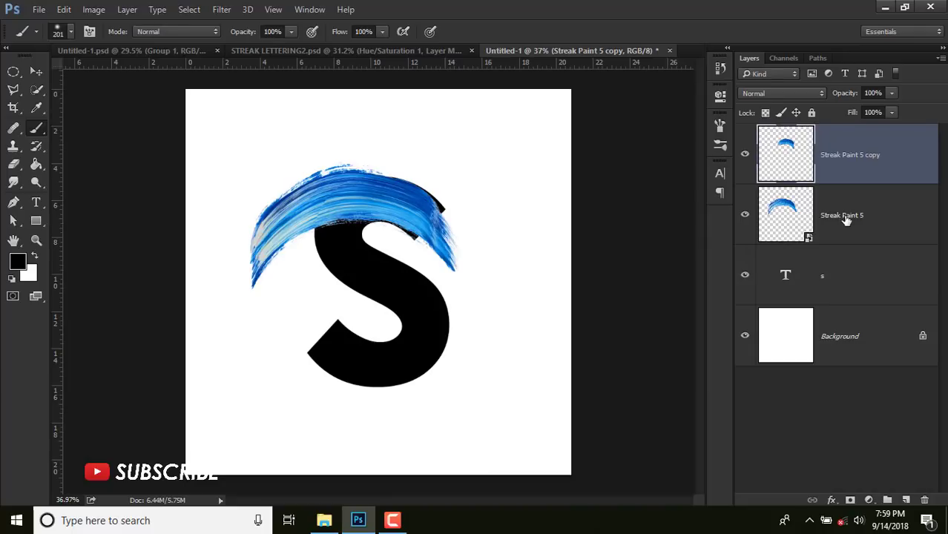
left_click(846, 221)
left_click(39, 71)
mouse_move(250, 201)
left_mouse_down()
mouse_move(275, 229)
mouse_move(270, 291)
left_mouse_up()
Flip Streak Paint 5 vertically, rotate it to 174.19°, and place it along the S's bottom curve at about X 854 px, Y 965 px.
key("ctrl+t")
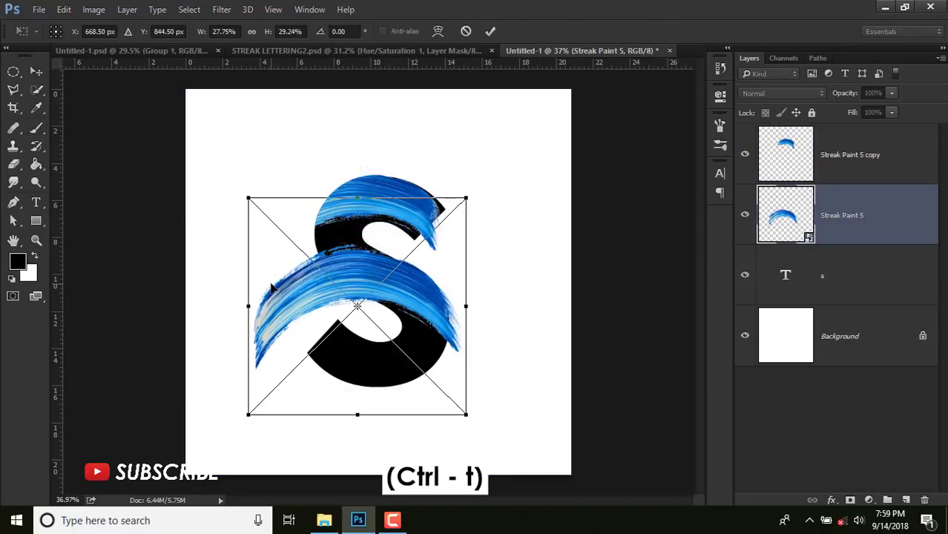
right_click(306, 282)
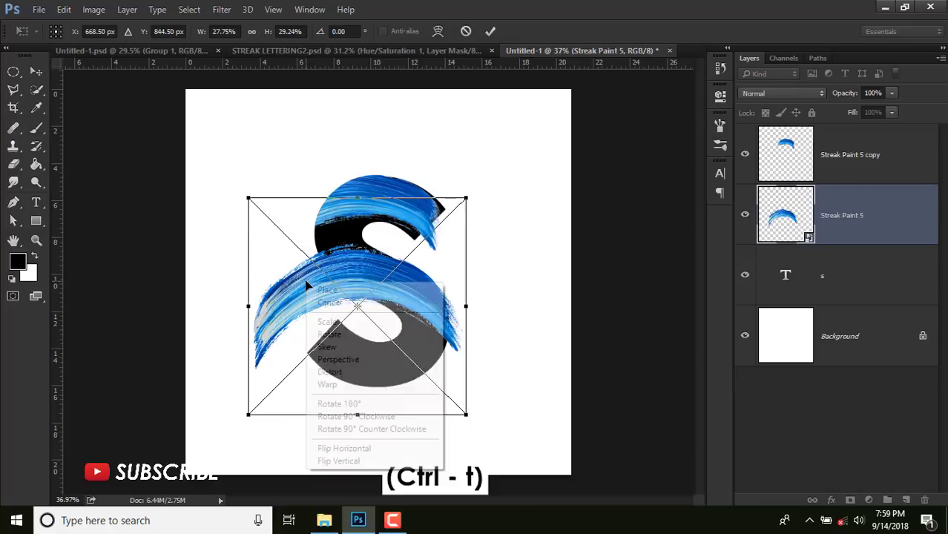
left_click(340, 460)
left_click_drag(437, 319, 482, 360)
left_click_drag(528, 381, 548, 361)
left_click_drag(482, 362, 484, 355)
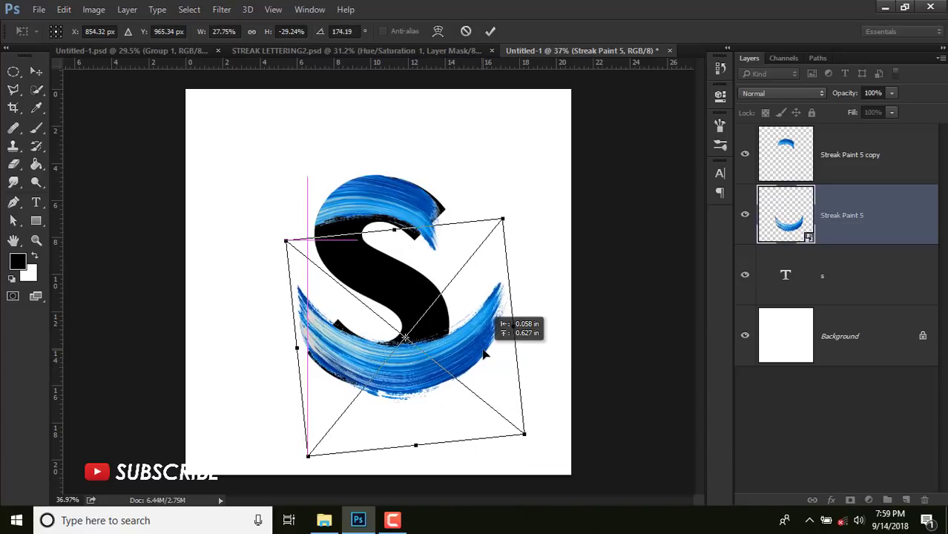
key("Return")
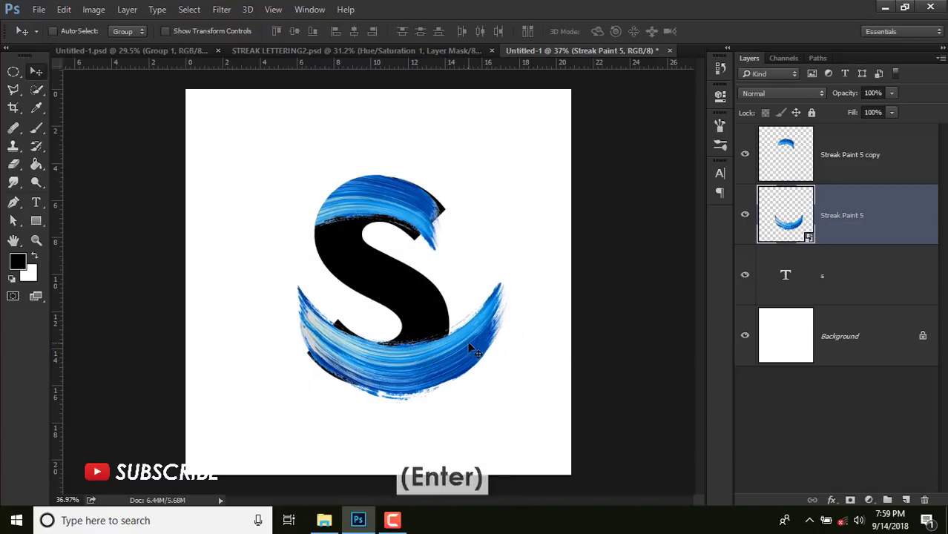
Add a mask to Streak Paint 5 and hide the paint beyond the S's lower-right curve with a black 201 px brush at 100% hardness.
scroll(421, 326, "up", 1)
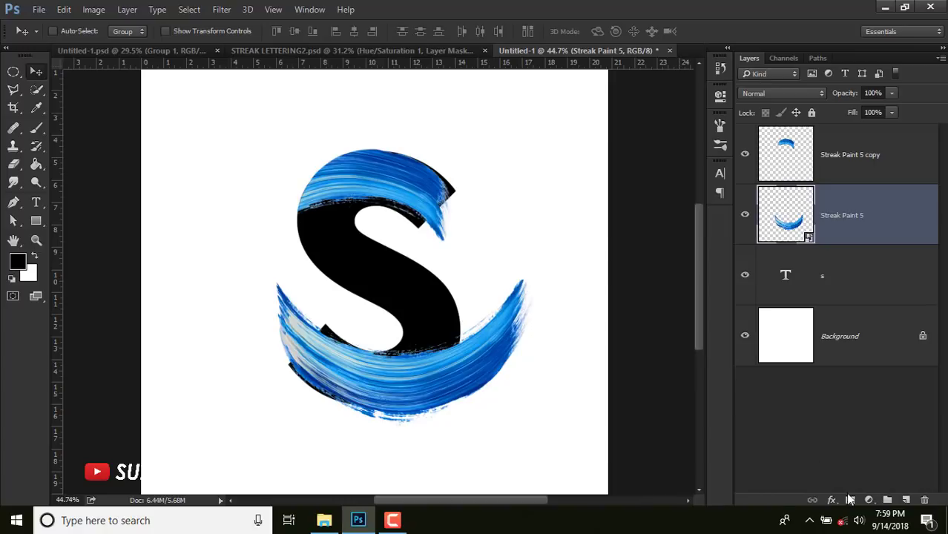
left_click(851, 500)
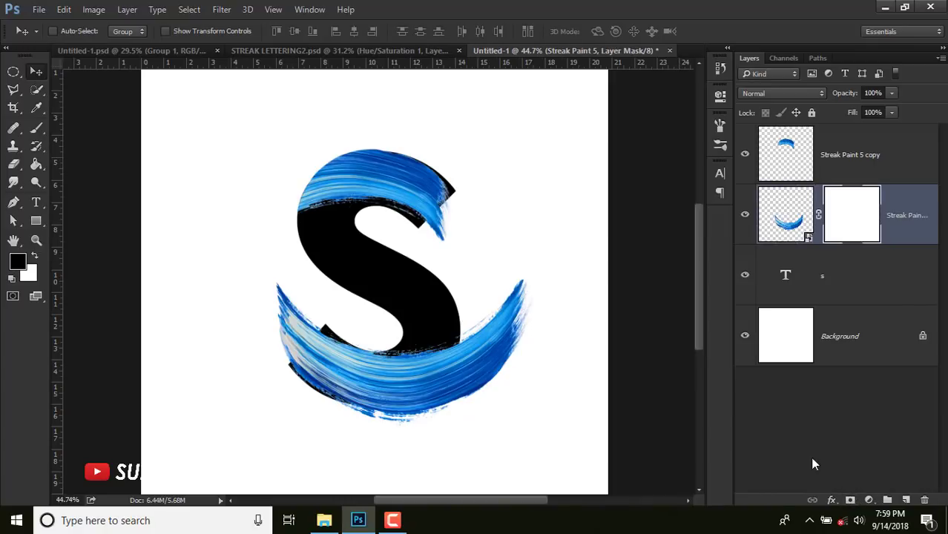
left_click(37, 129)
mouse_move(519, 285)
left_mouse_down()
mouse_move(502, 342)
mouse_move(500, 264)
left_mouse_up()
right_click(499, 265)
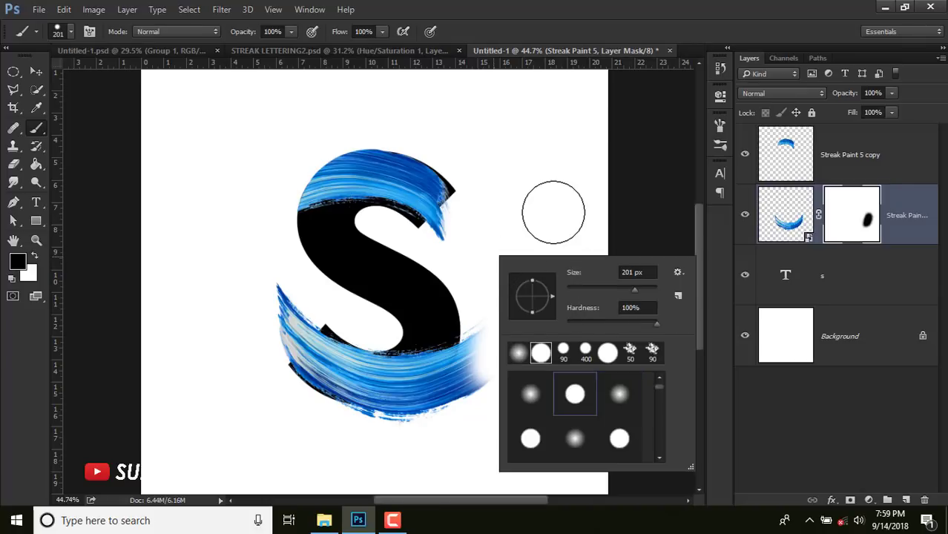
key("Return")
mouse_move(499, 317)
left_mouse_down()
mouse_move(466, 388)
mouse_move(411, 434)
mouse_move(367, 445)
left_mouse_up()
scroll(434, 385, "up", 1)
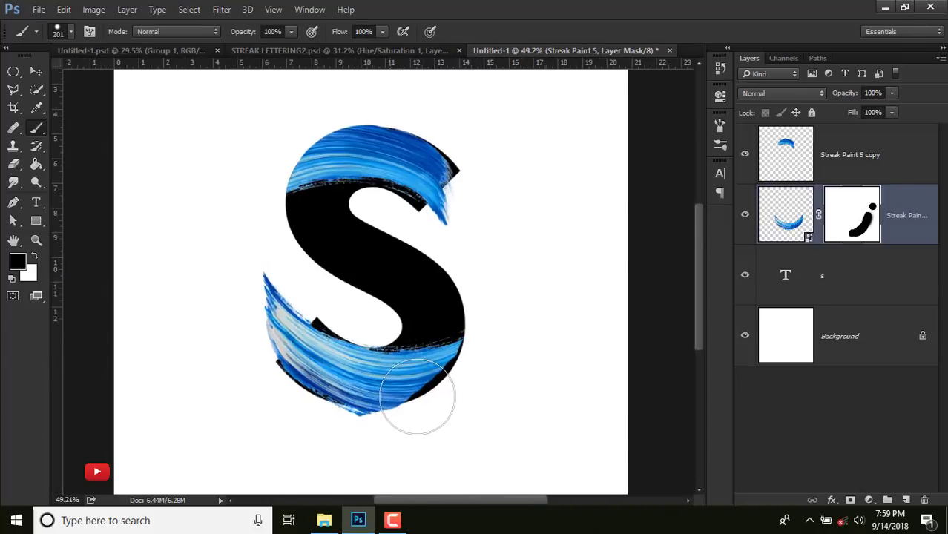
Convert the masked Streak Paint 5 layer to a smart object and rasterize it.
left_click(910, 229)
right_click(911, 229)
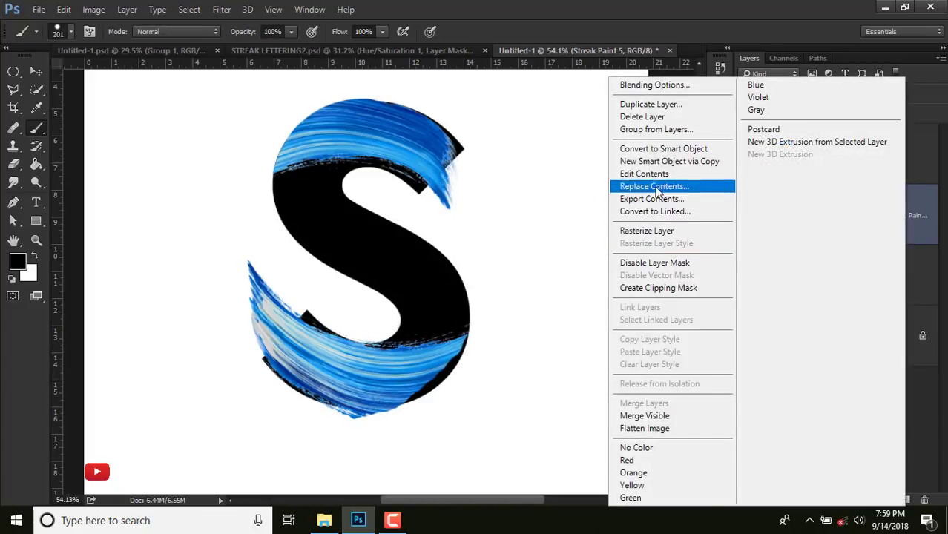
left_click(666, 150)
right_click(873, 216)
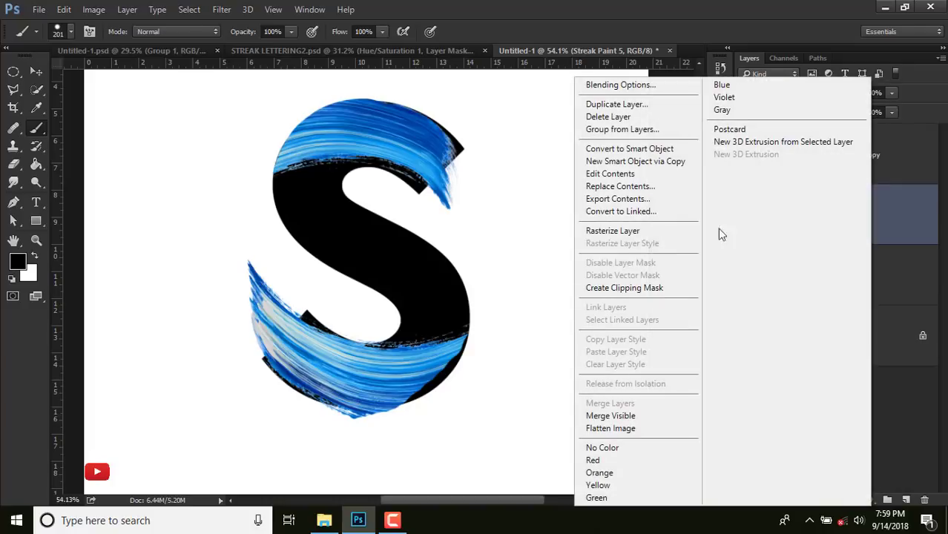
left_click(620, 230)
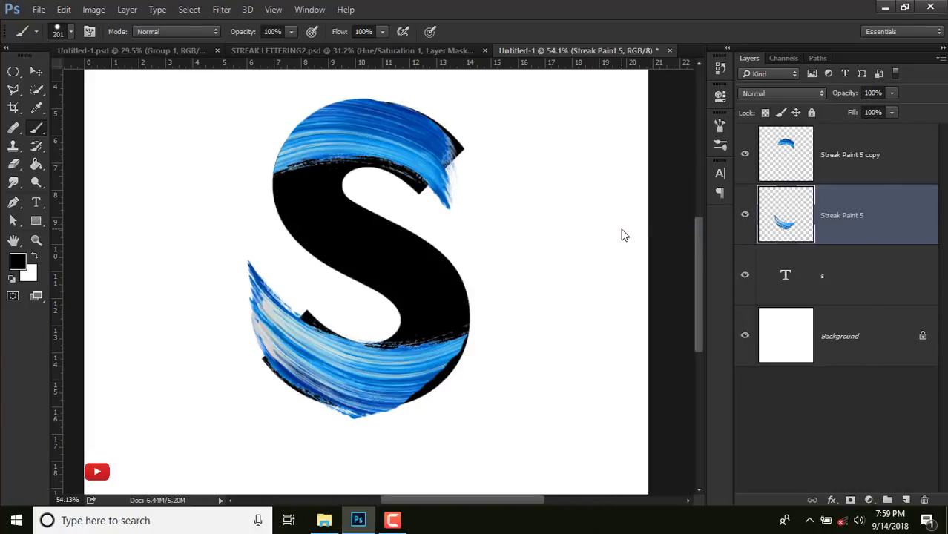
Warp Streak Paint 5 so its left end pulls inward to follow the S's lower terminal and bottom curve, and apply the warp.
key("ctrl+t")
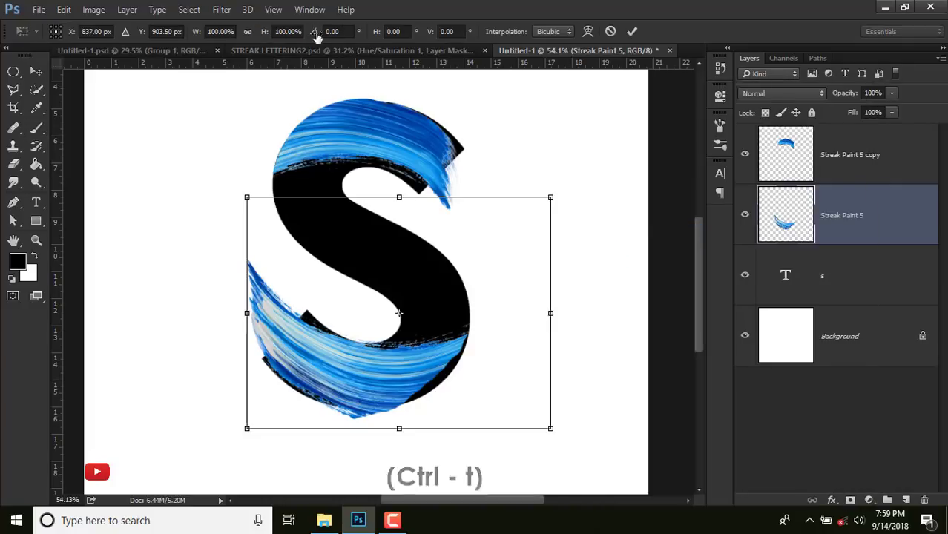
left_click(588, 33)
scroll(342, 273, "up", 1)
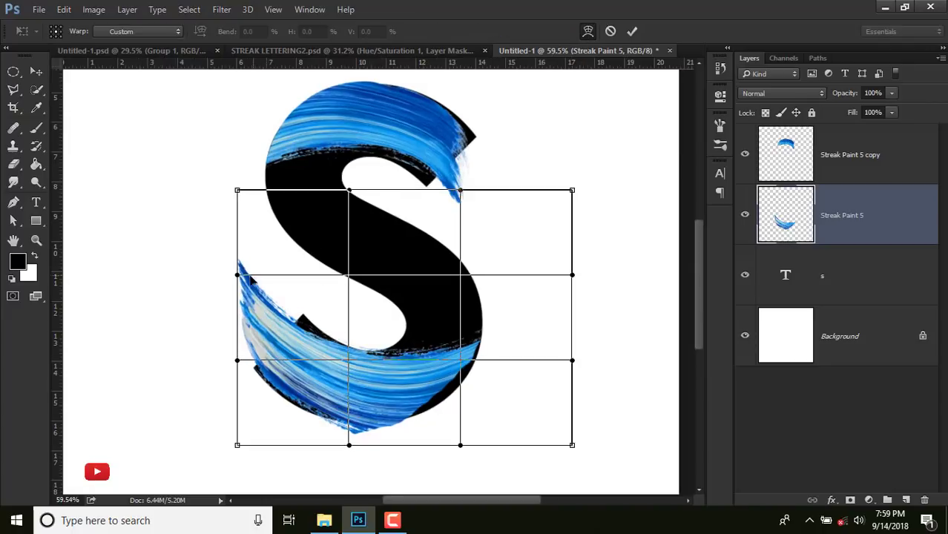
mouse_move(238, 275)
left_mouse_down()
mouse_move(306, 353)
mouse_move(389, 365)
left_mouse_up()
left_click_drag(351, 449, 375, 434)
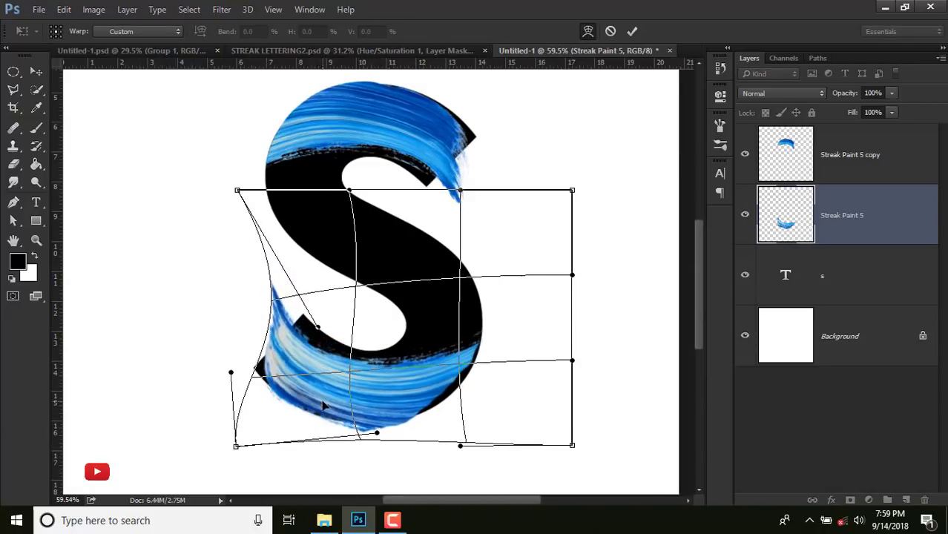
left_click_drag(237, 190, 272, 210)
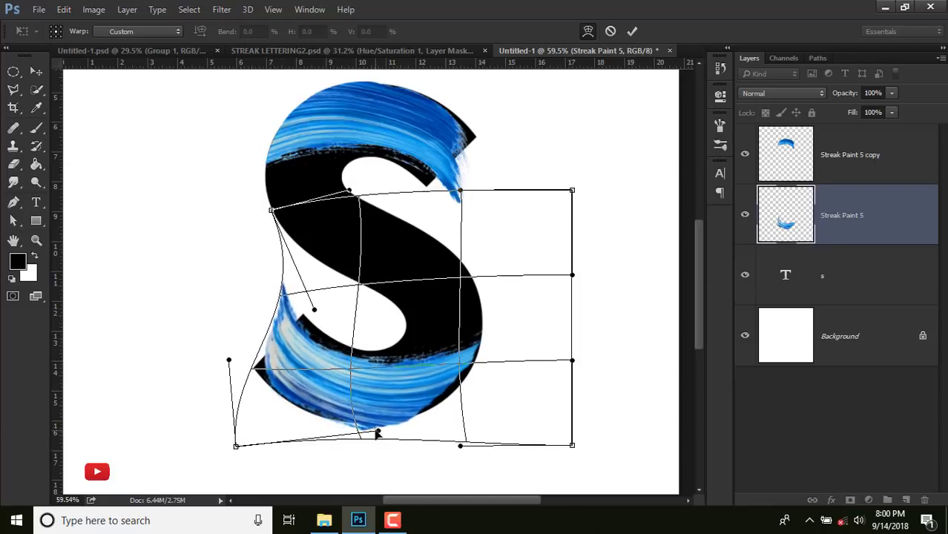
left_click_drag(375, 434, 293, 413)
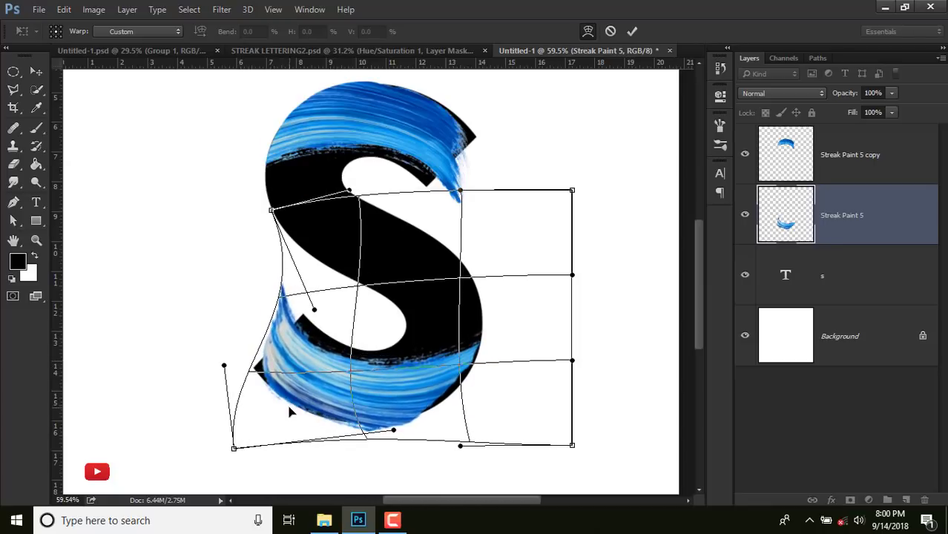
key("Return")
key("b")
scroll(291, 403, "down", 2)
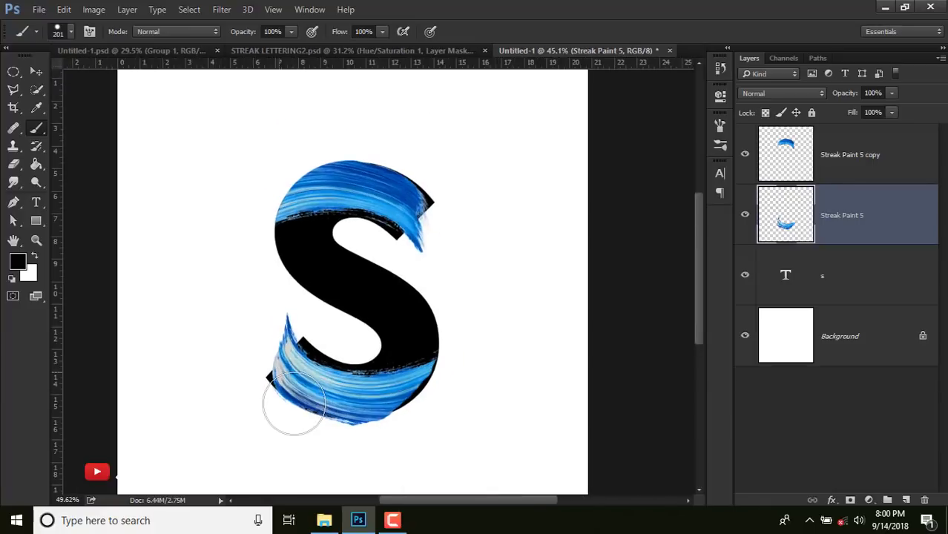
scroll(294, 403, "up", 1)
Place the Streak Paint 3 image from the 6 PNG Streak Paint folder over the middle of the S.
left_click(326, 519)
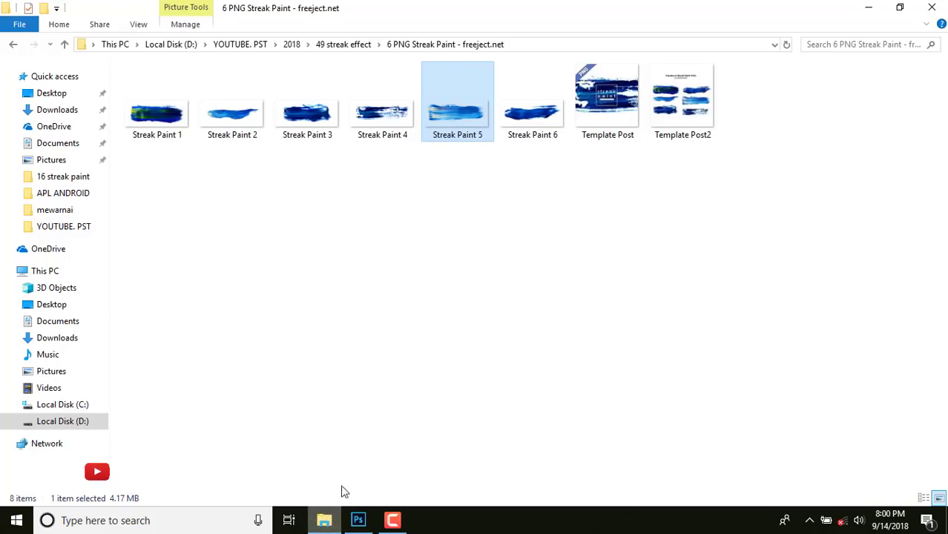
mouse_move(307, 115)
left_mouse_down()
mouse_move(363, 469)
mouse_move(359, 519)
mouse_move(398, 368)
mouse_move(400, 239)
mouse_move(378, 278)
left_mouse_up()
scroll(378, 278, "down", 2)
scroll(379, 278, "up", 1)
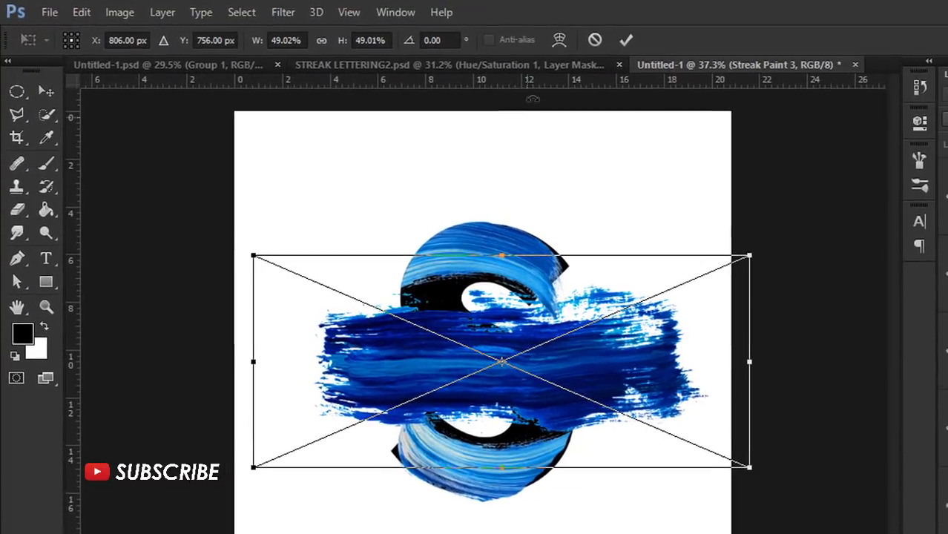
Warp Streak Paint 3 with the Flag style at a bend of 56.9% and apply the transform.
left_click(560, 41)
left_click(189, 39)
left_click(156, 242)
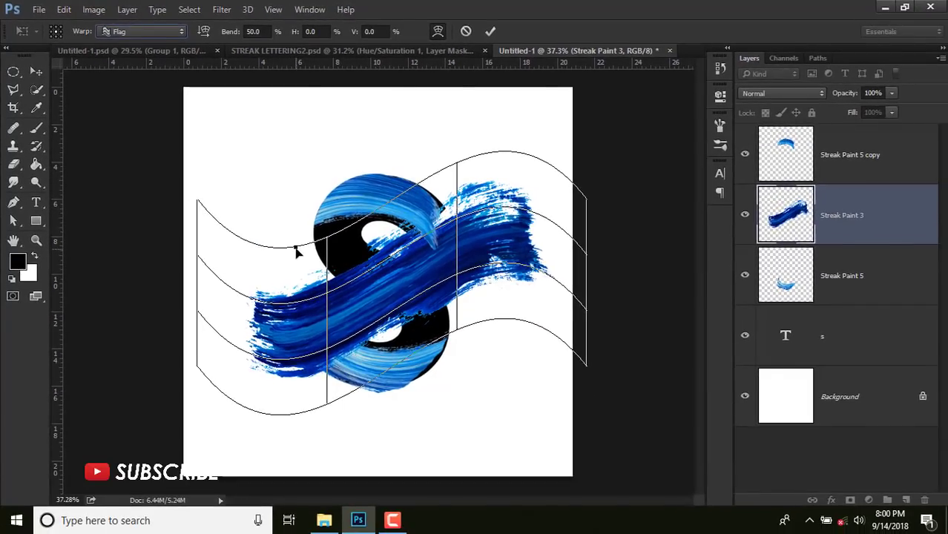
left_click_drag(295, 253, 295, 255)
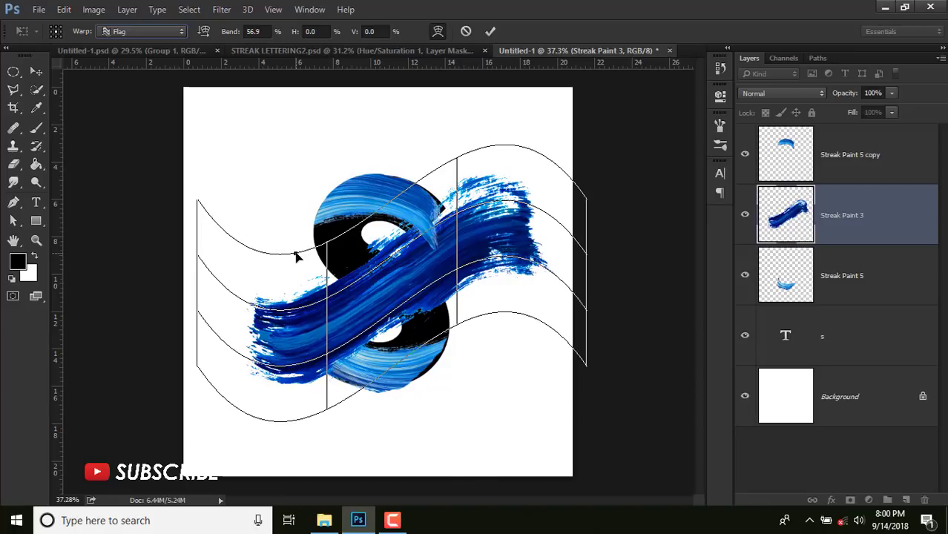
key("Return")
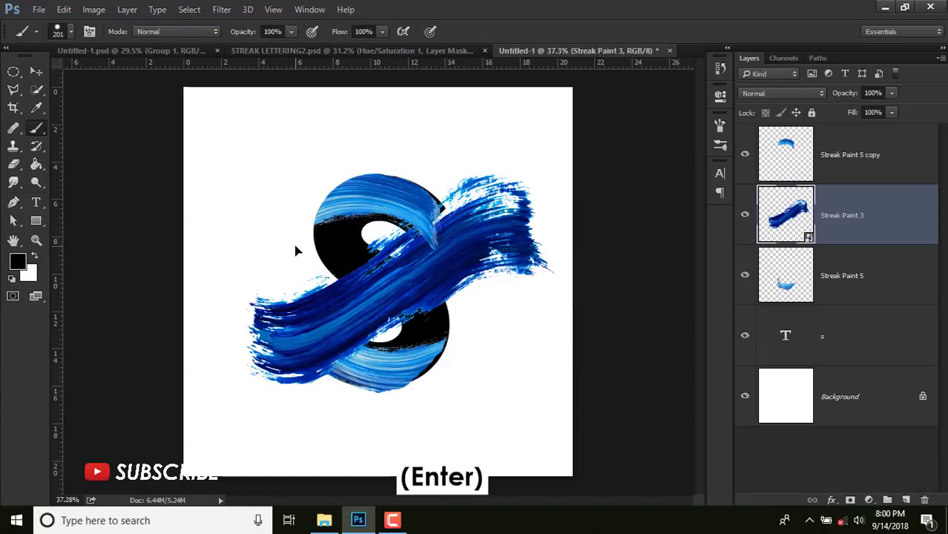
Rotate Streak Paint 3 to about 84° along the S's diagonal spine, apply the transform and rasterize the layer.
key("ctrl+t")
scroll(608, 151, "down", 2)
mouse_move(599, 127)
left_mouse_down()
mouse_move(610, 296)
mouse_move(553, 404)
mouse_move(515, 423)
mouse_move(554, 406)
mouse_move(578, 345)
mouse_move(438, 310)
left_mouse_up()
mouse_move(391, 244)
left_mouse_down()
mouse_move(459, 272)
mouse_move(444, 248)
left_mouse_up()
scroll(464, 252, "up", 1)
scroll(467, 258, "up", 1)
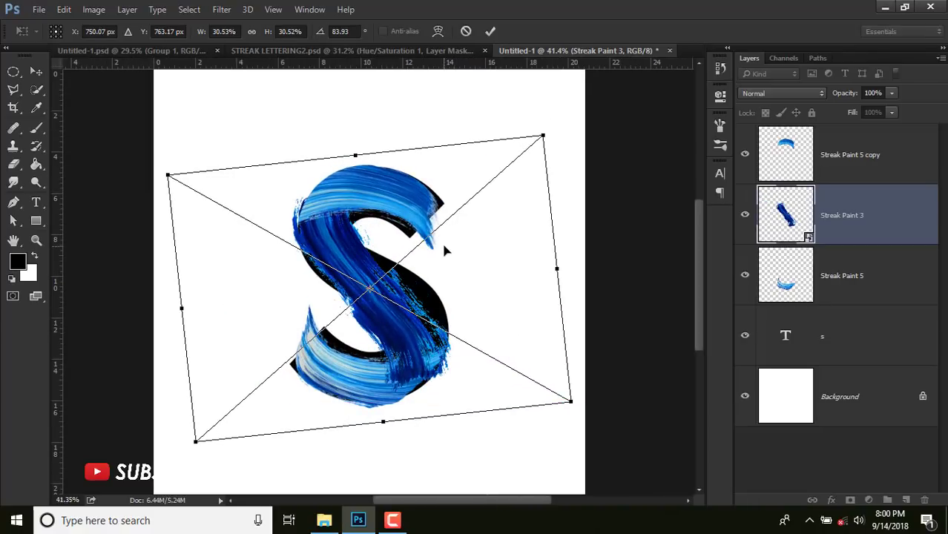
key("Return")
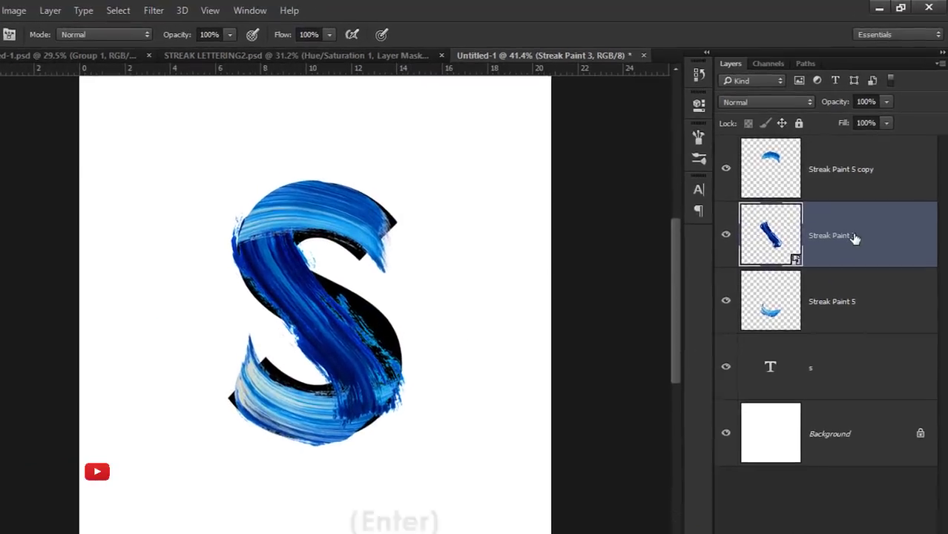
right_click(858, 215)
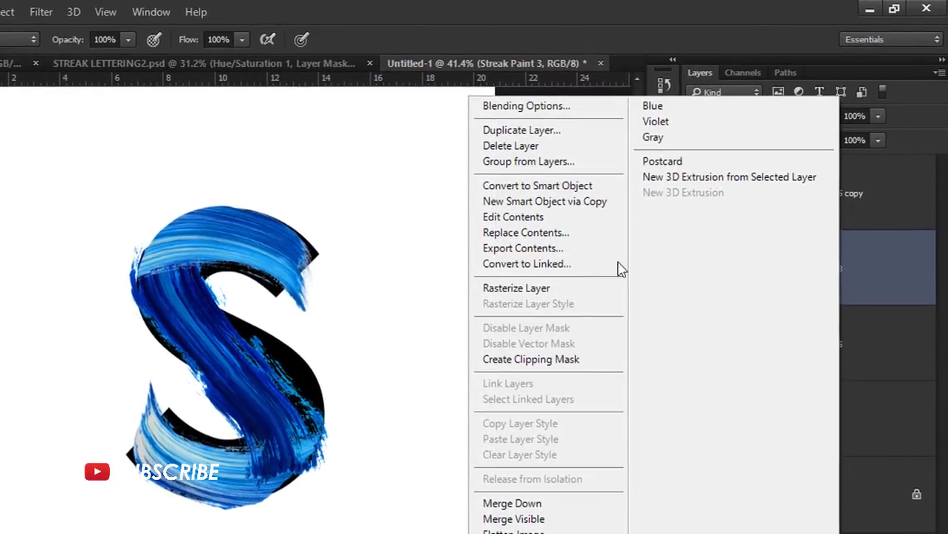
left_click(608, 234)
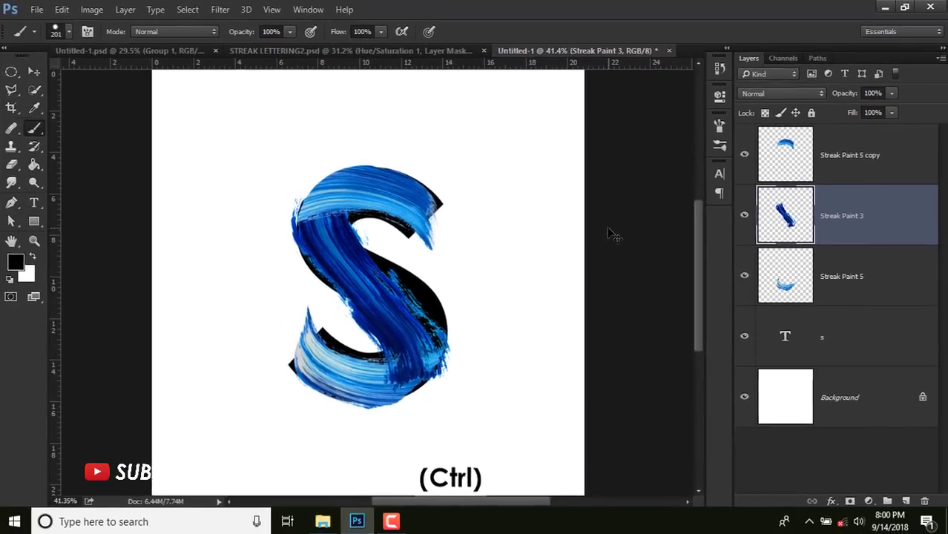
Warp the lower part of Streak Paint 3 so it curves around the S's lower right bowl to the bottom stroke.
key("ctrl+t")
left_click(587, 31)
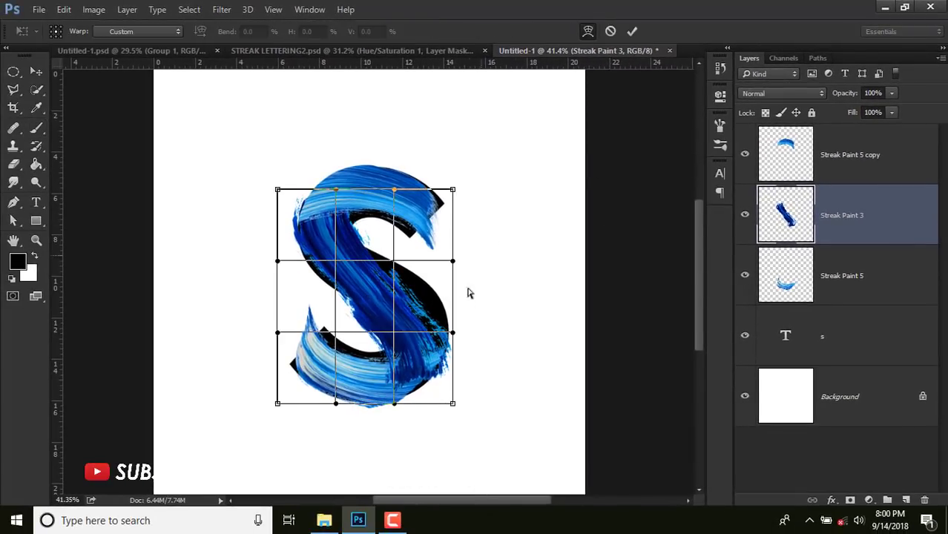
scroll(451, 327, "up", 5)
left_click_drag(353, 438, 364, 471)
left_click_drag(410, 358, 414, 380)
left_click_drag(457, 450, 393, 491)
scroll(416, 429, "down", 1)
scroll(404, 444, "up", 1)
key("space")
left_click_drag(406, 429, 382, 365)
left_click_drag(475, 234, 583, 186)
left_click_drag(356, 430, 347, 451)
left_click_drag(578, 201, 547, 219)
Bend the upper part of Streak Paint 3 outward to follow the S's upper left curve, and apply the warp.
key("space")
left_click_drag(428, 121, 519, 218)
left_click_drag(264, 149, 213, 296)
left_click_drag(263, 111, 315, 79)
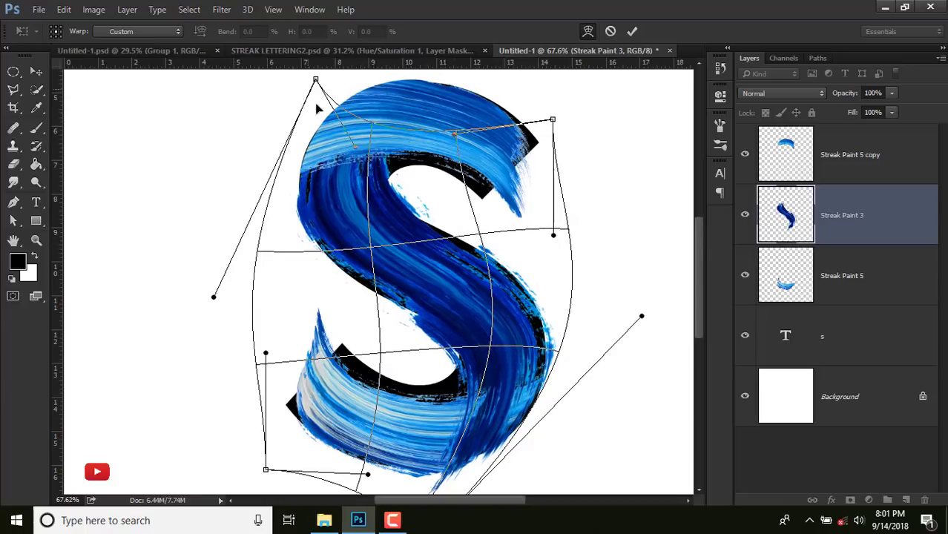
scroll(386, 148, "up", 2)
scroll(515, 378, "down", 1)
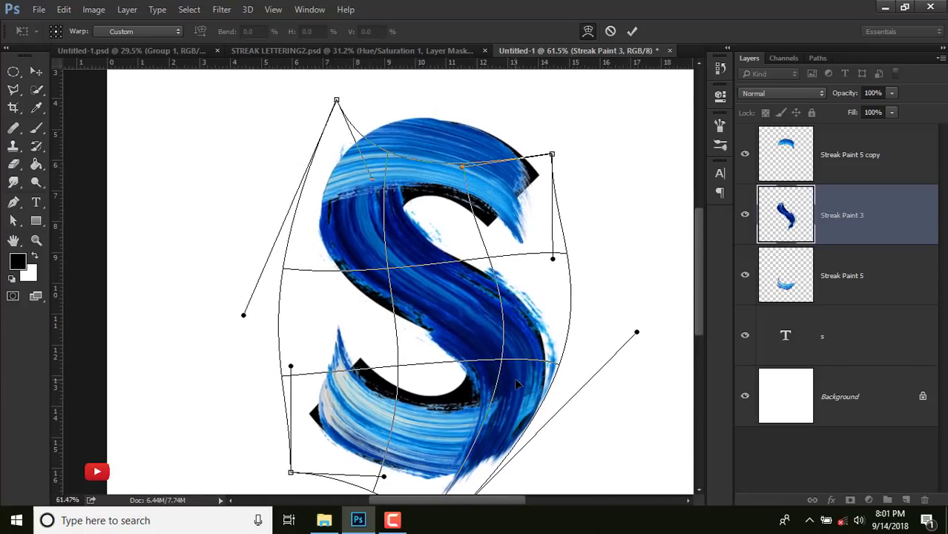
scroll(516, 380, "down", 3)
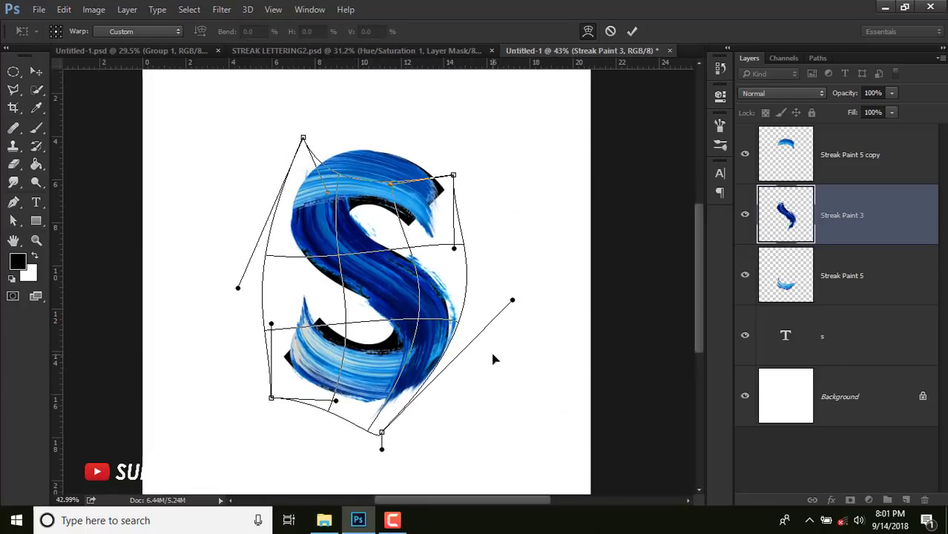
key("Return")
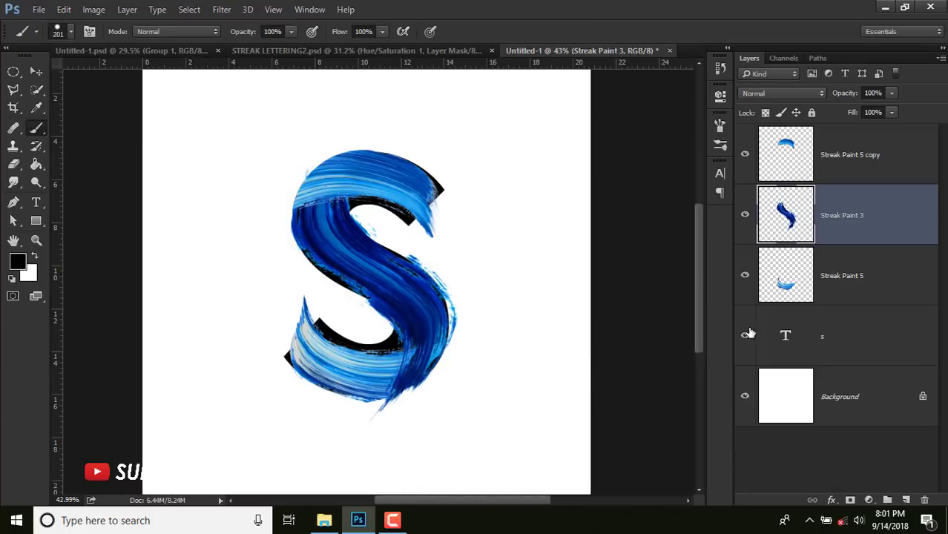
Hide the s guide layer and mask out the stray tip at the lower end of Streak Paint 3 with black.
left_click(745, 338)
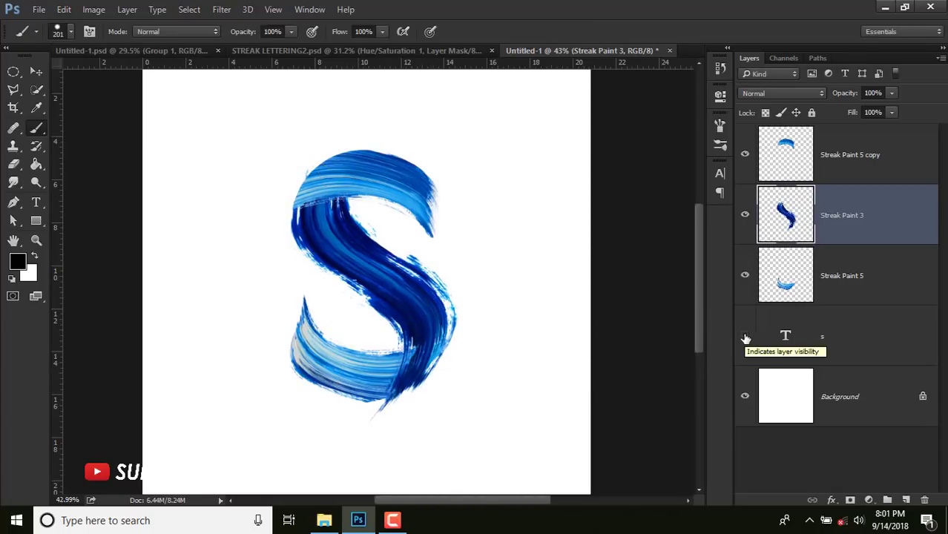
left_click(850, 501)
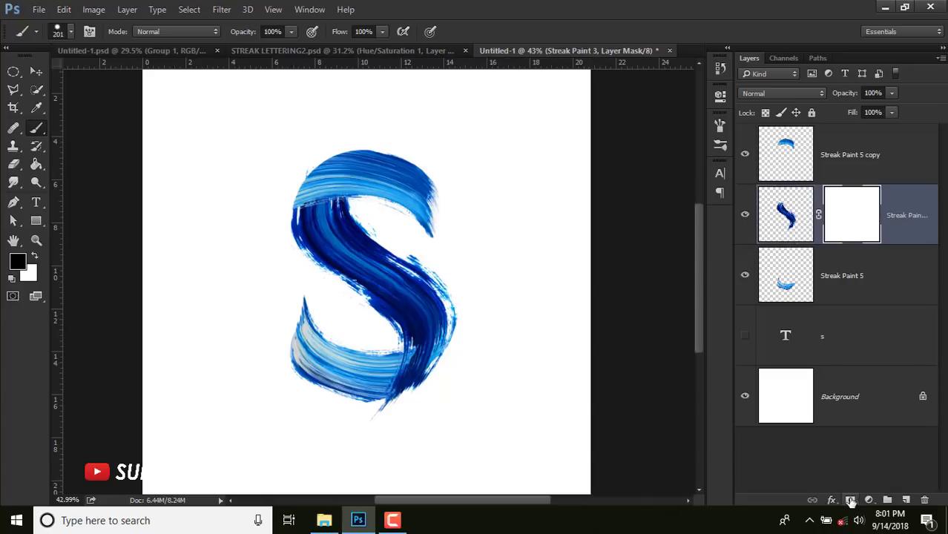
scroll(368, 408, "up", 3)
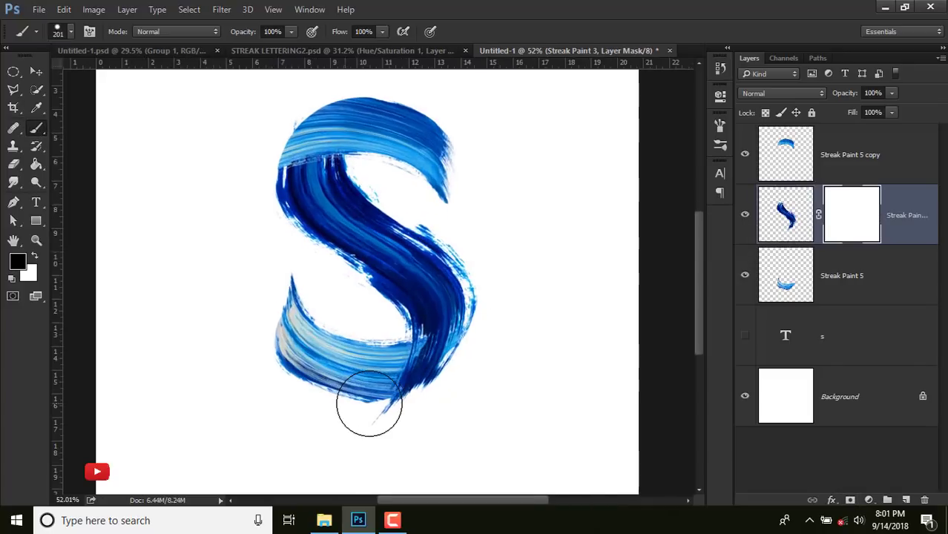
left_click(388, 426)
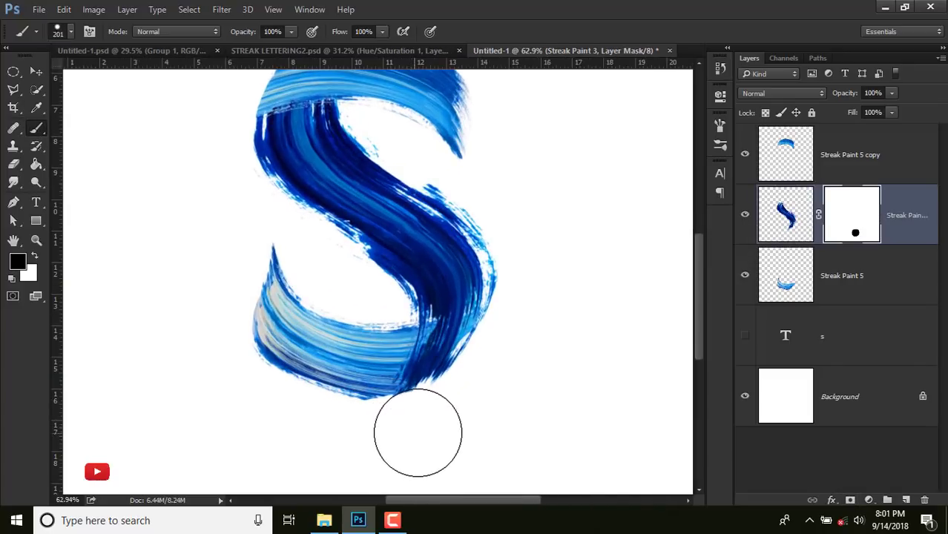
scroll(548, 228, "down", 2)
scroll(537, 239, "down", 2)
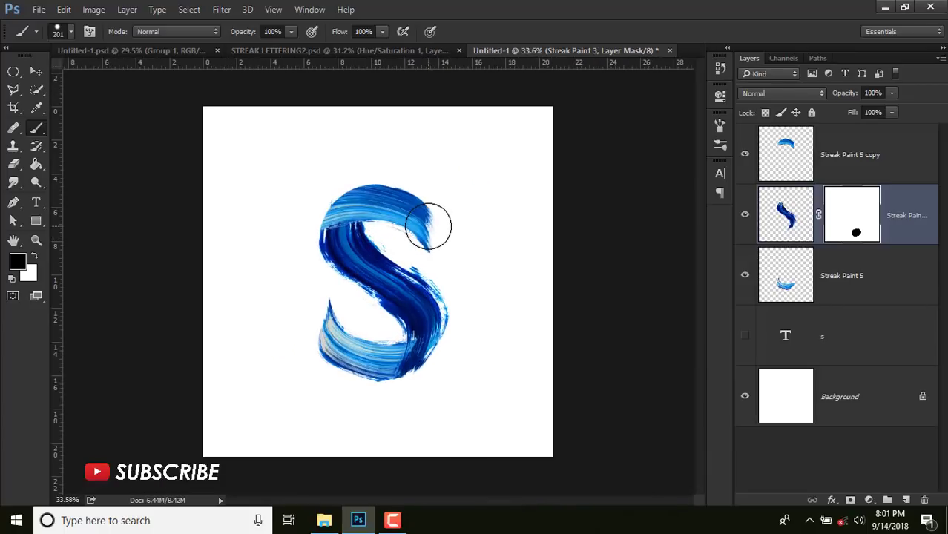
Add a new layer directly above Streak Paint 3 and clip it to that stroke.
left_click(885, 164)
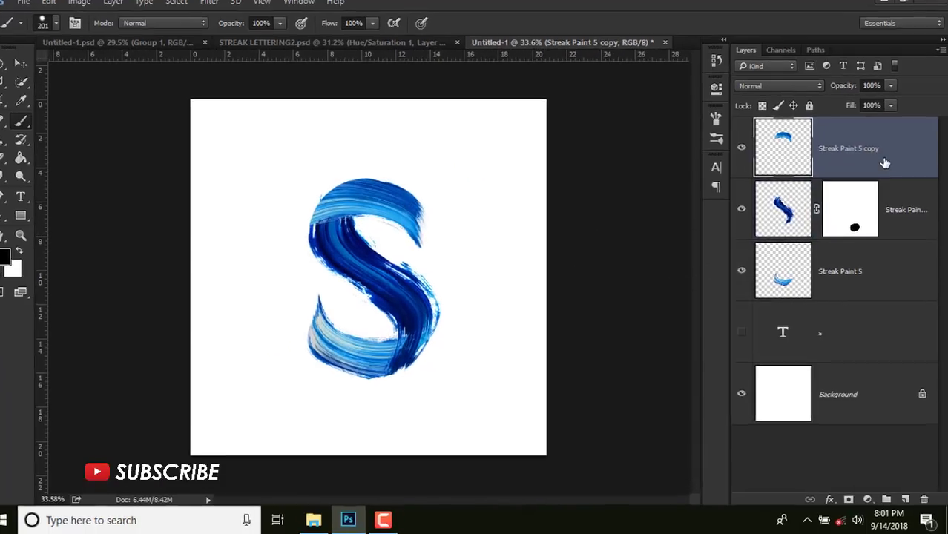
left_click(894, 215)
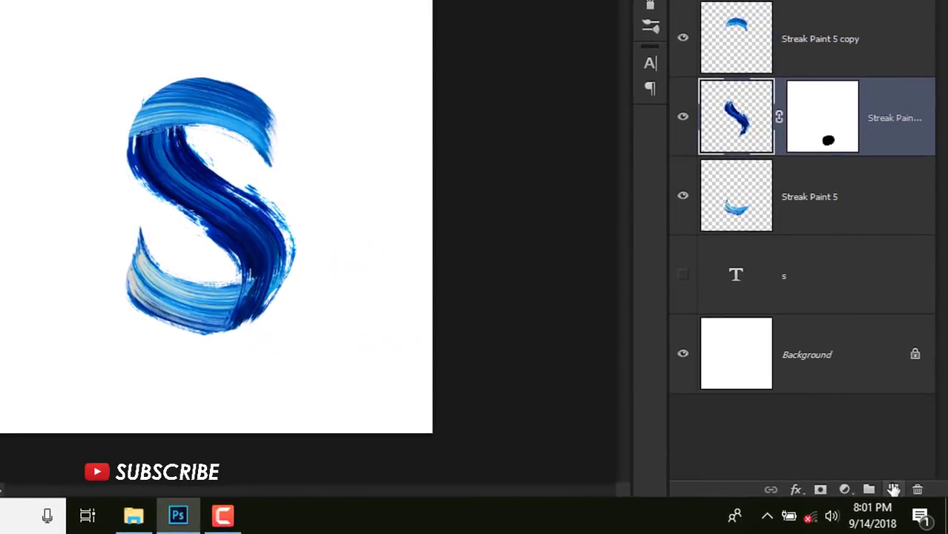
left_click(893, 490)
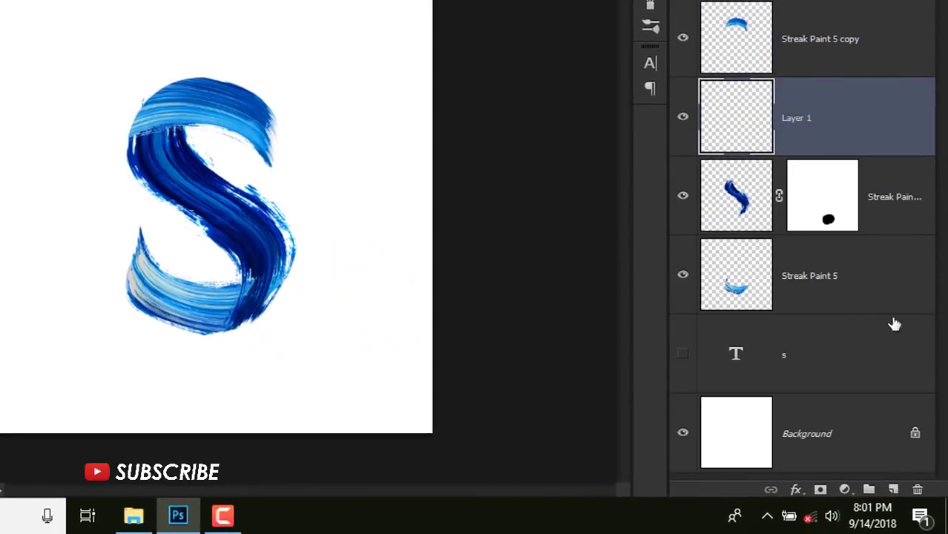
right_click(871, 117)
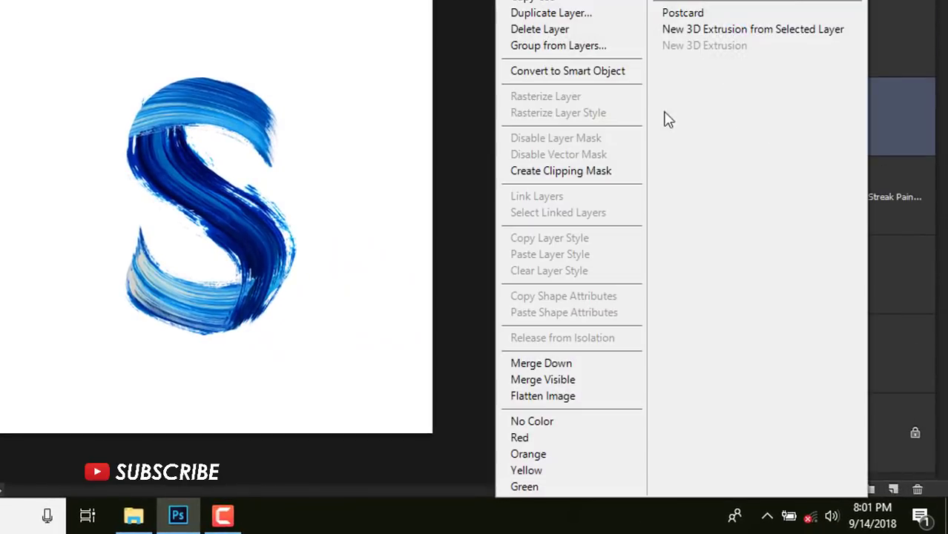
left_click(549, 170)
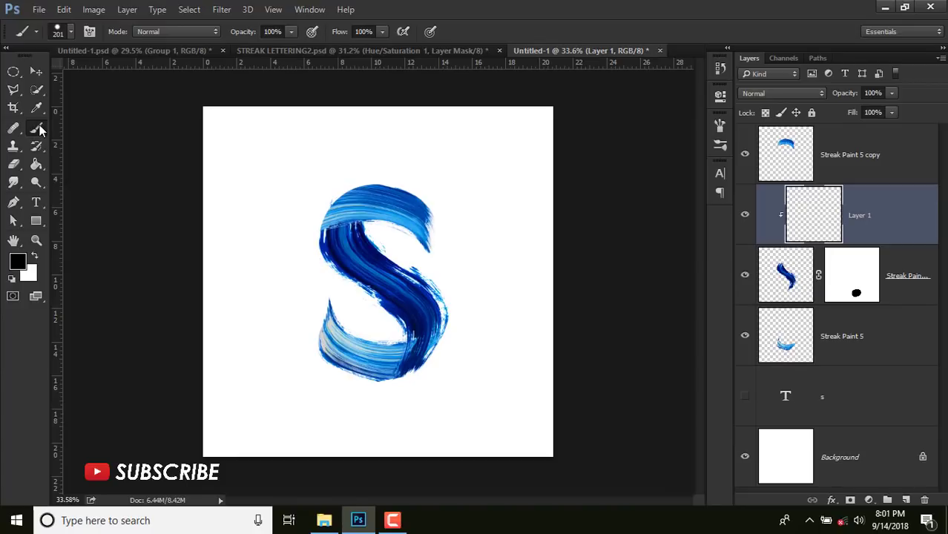
Paint soft black shading on Layer 1 where the diagonal stroke meets the top stroke, using a 0% hardness brush at 201 px and 500 px.
left_click(18, 261)
left_click_drag(634, 302, 546, 353)
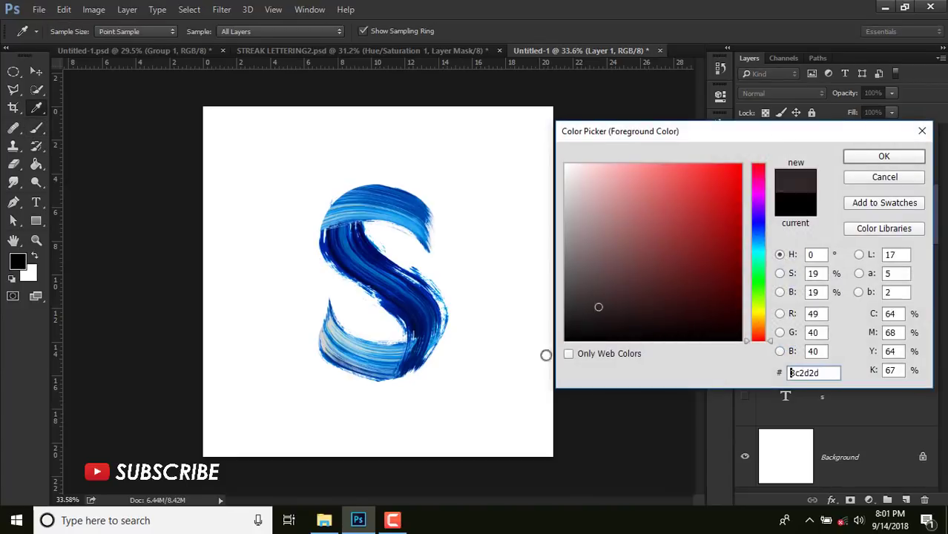
left_click(883, 157)
right_click(409, 191)
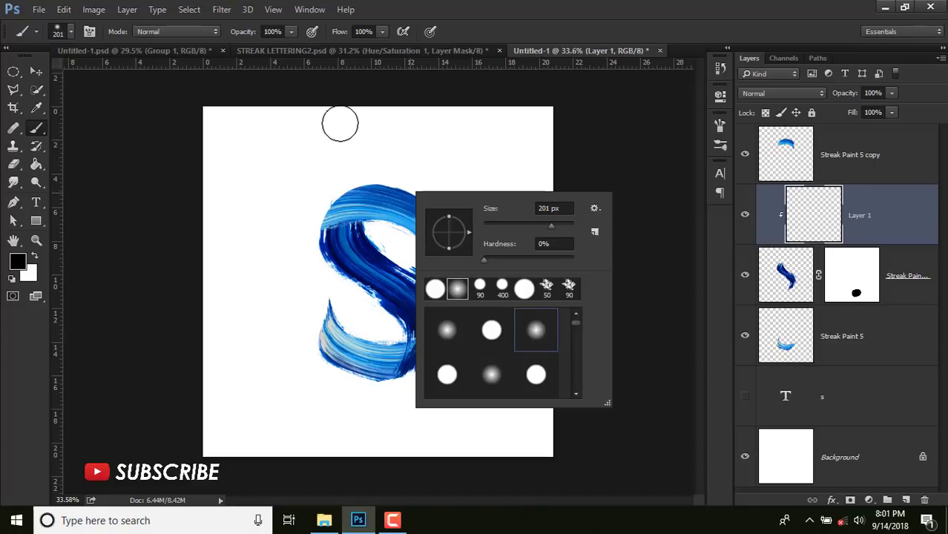
key("Escape")
scroll(360, 101, "up", 5)
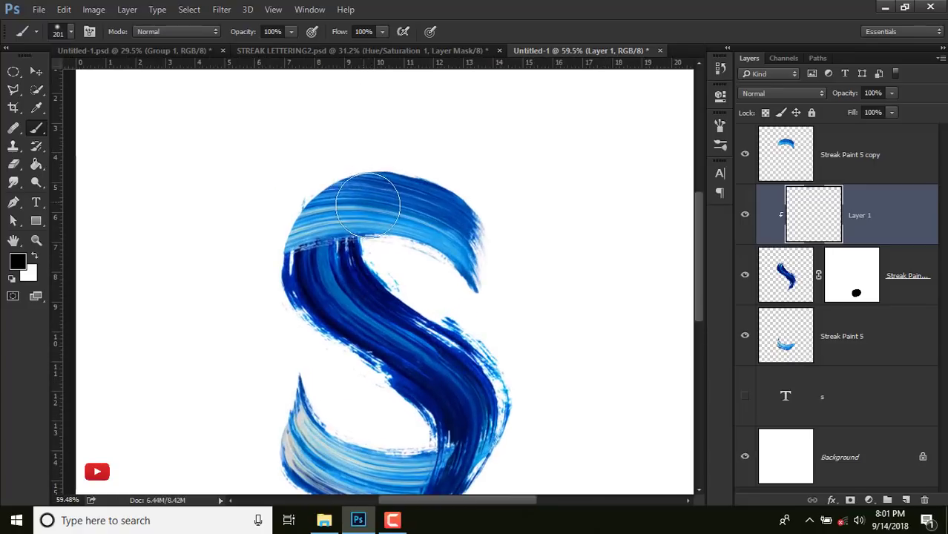
mouse_move(329, 210)
left_mouse_down()
mouse_move(262, 253)
mouse_move(332, 202)
left_mouse_up()
left_click_drag(272, 260, 263, 280)
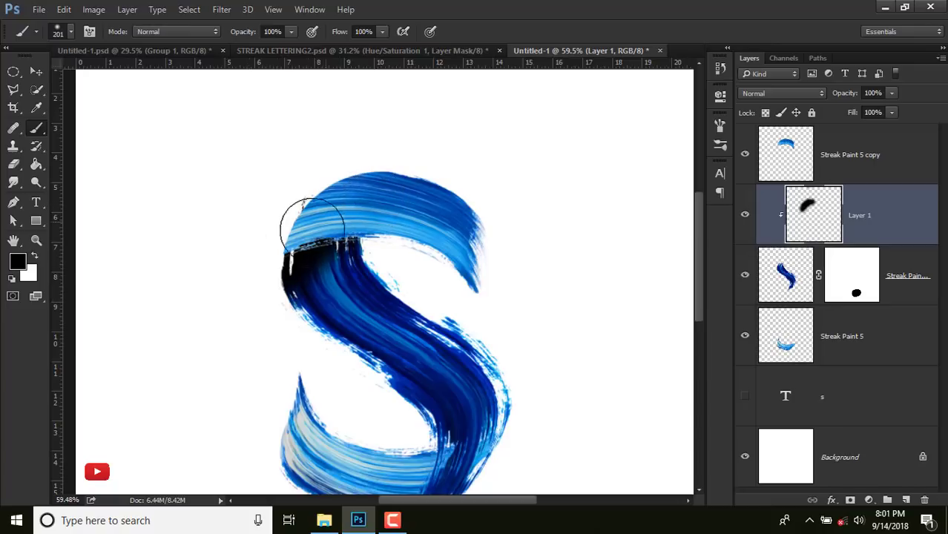
scroll(294, 244, "down", 1)
left_click_drag(285, 238, 290, 212)
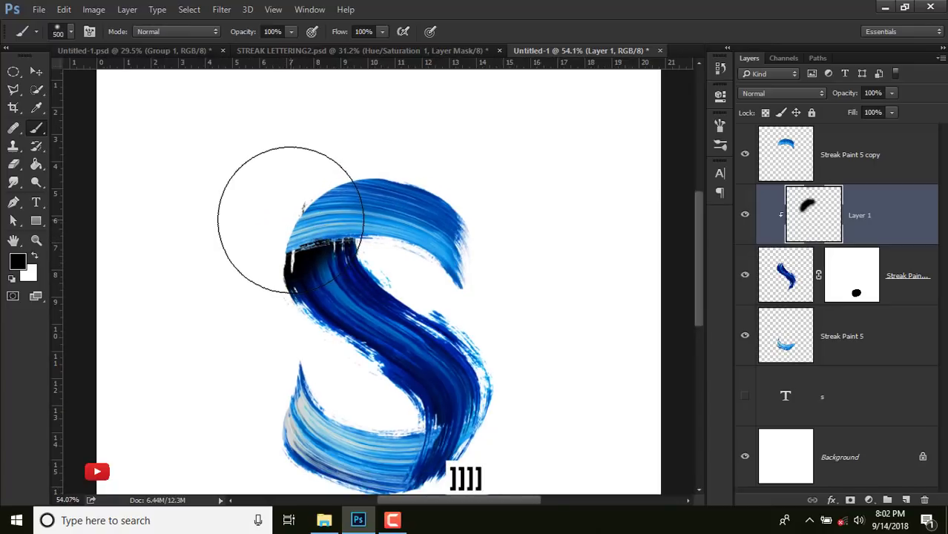
scroll(254, 211, "down", 5)
scroll(251, 206, "up", 2)
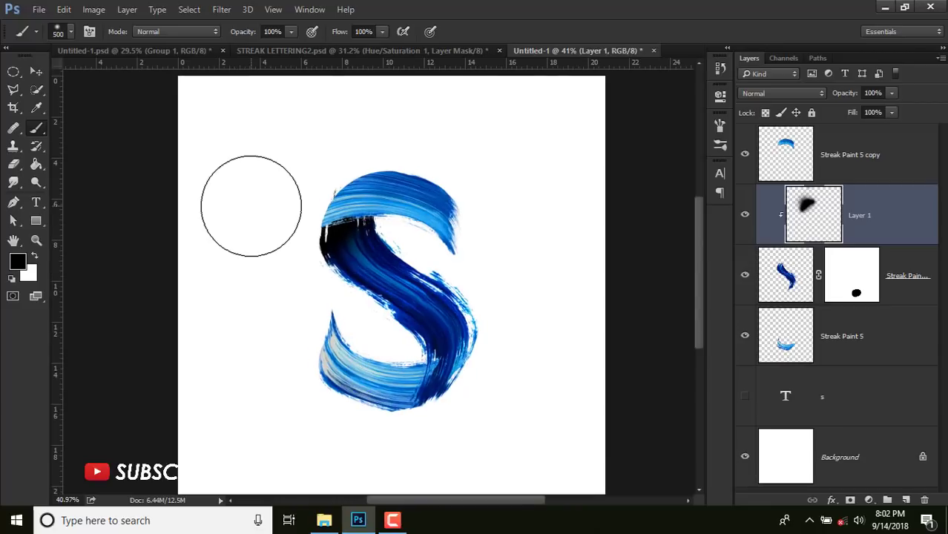
Add a new layer directly above Streak Paint 5 and clip it to that bottom stroke.
left_click(861, 339)
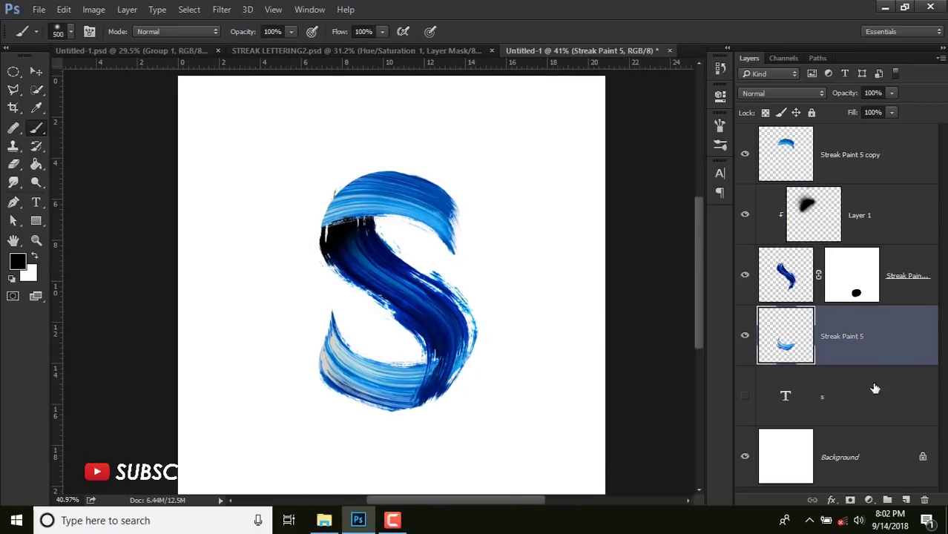
left_click(908, 500)
right_click(884, 338)
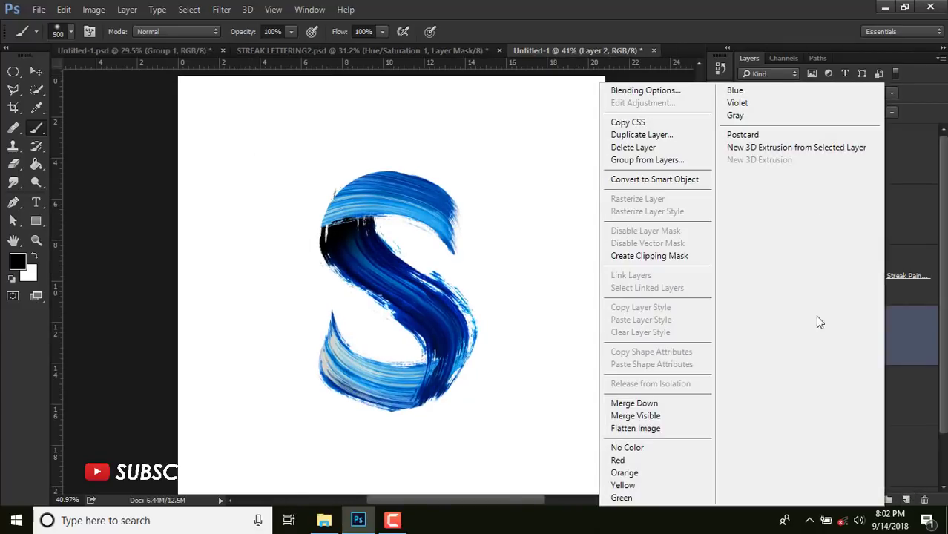
left_click(675, 256)
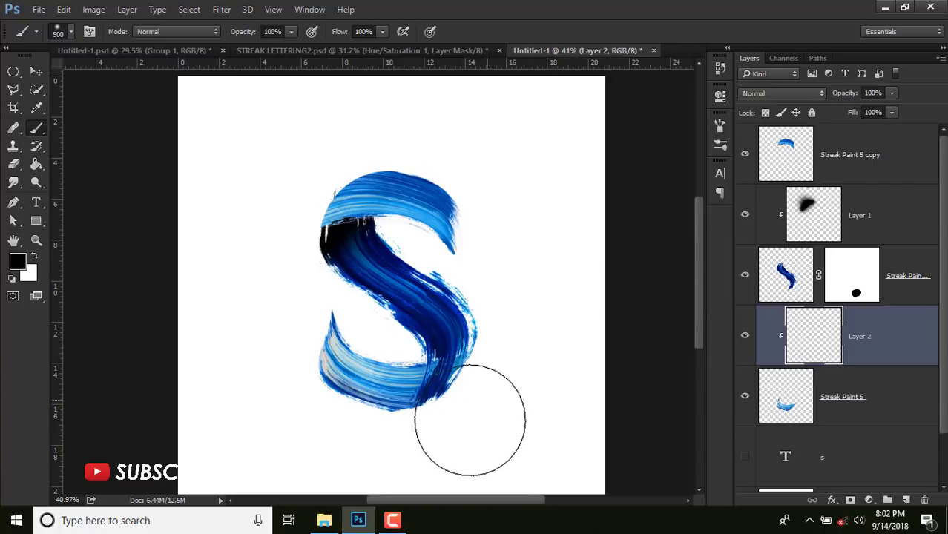
Paint soft black shading with the 500 px brush on Layer 2 where the bottom stroke meets the diagonal stroke.
left_click(500, 395)
mouse_move(507, 390)
left_mouse_down()
mouse_move(429, 457)
mouse_move(478, 414)
mouse_move(501, 362)
mouse_move(486, 351)
mouse_move(500, 362)
mouse_move(469, 402)
mouse_move(479, 406)
left_mouse_up()
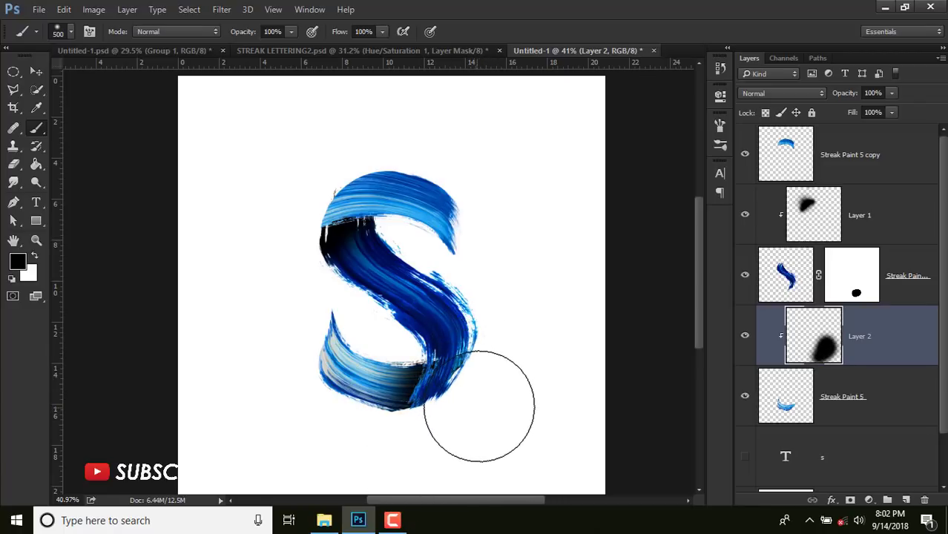
scroll(479, 397, "down", 3)
scroll(466, 370, "up", 2)
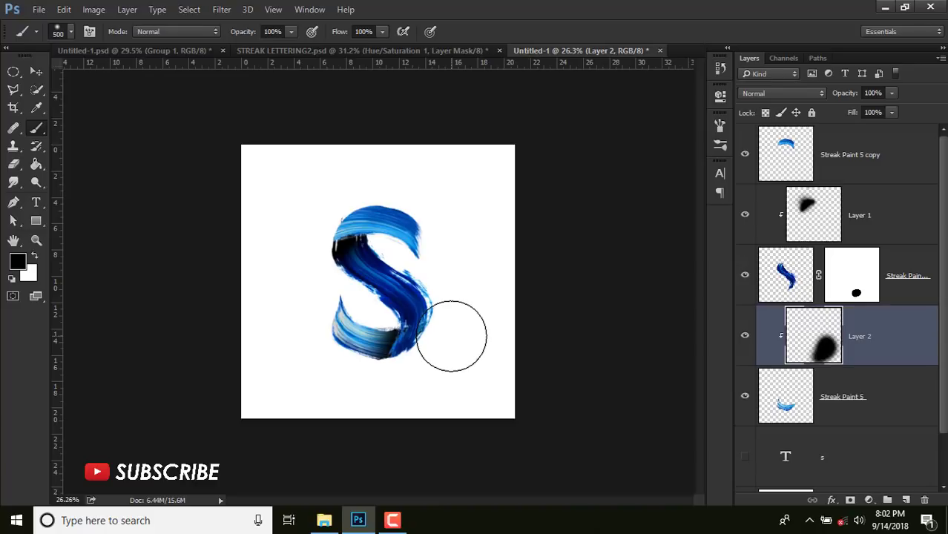
Add a new empty layer between the s text layer and Streak Paint 5.
left_click(883, 154)
scroll(879, 163, "down", 1)
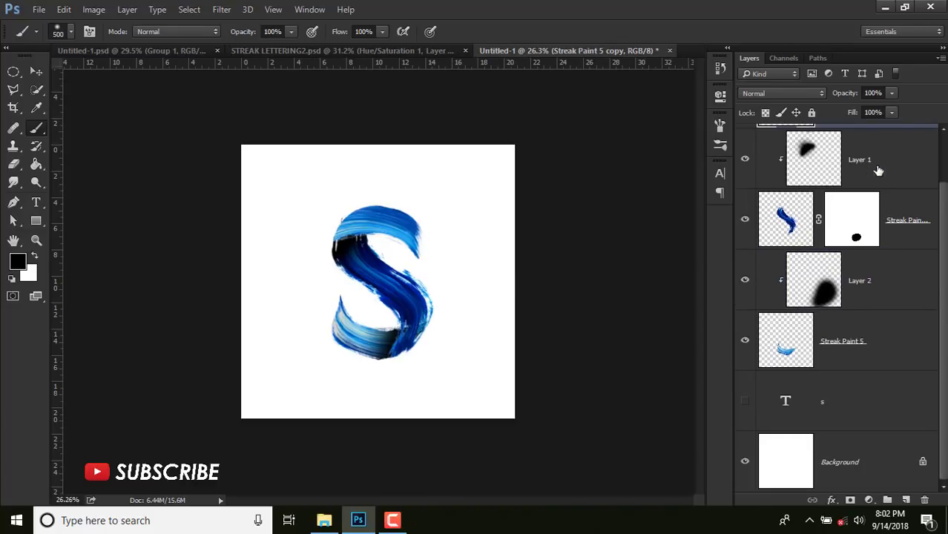
left_click(866, 405)
left_click(907, 499)
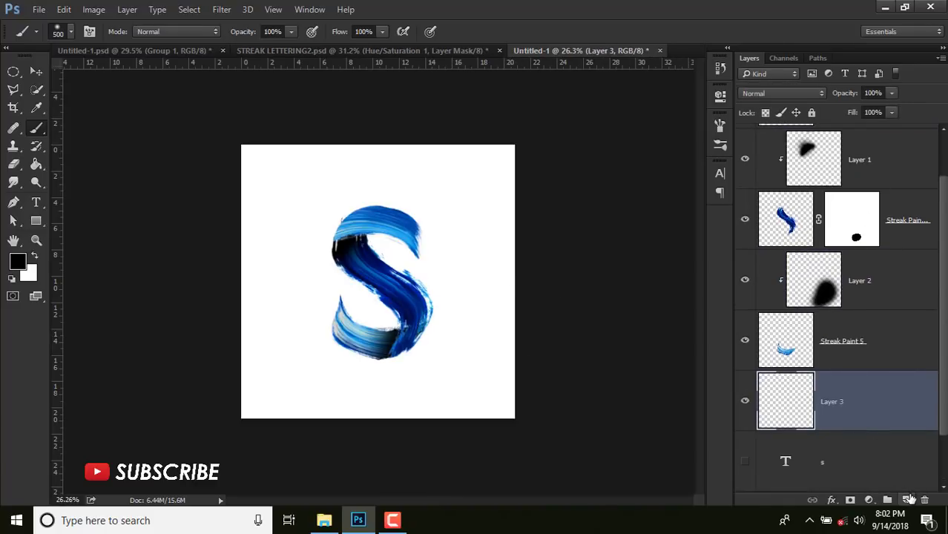
Stamp a soft black dot on Layer 3 and squash it to 18.20% height as a flat shadow beneath the S.
left_click(374, 318)
key("ctrl+t")
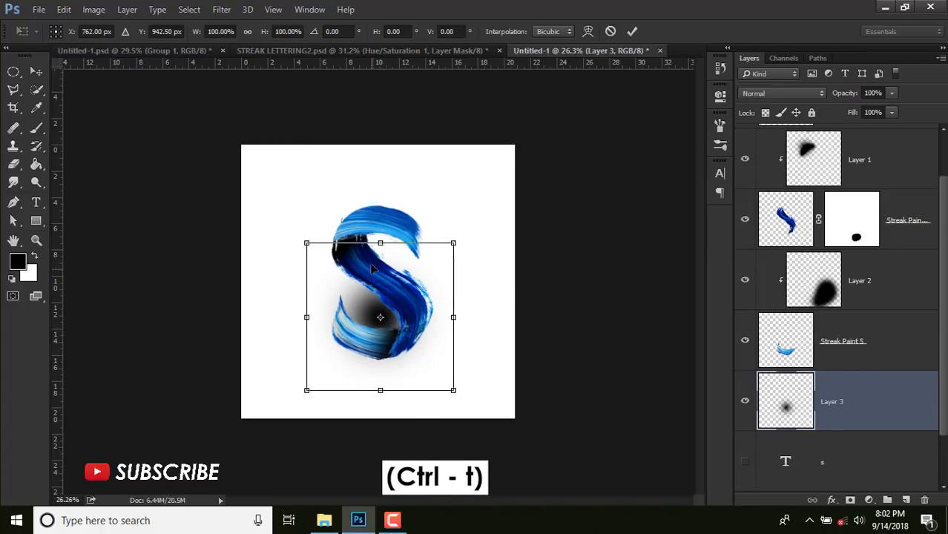
mouse_move(380, 242)
left_mouse_down()
mouse_move(381, 338)
mouse_move(401, 361)
left_mouse_up()
key("Return")
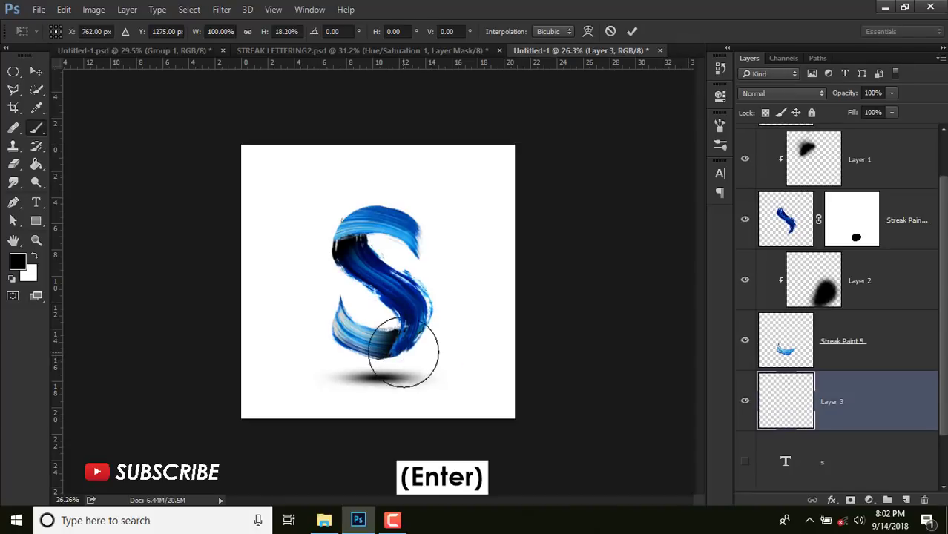